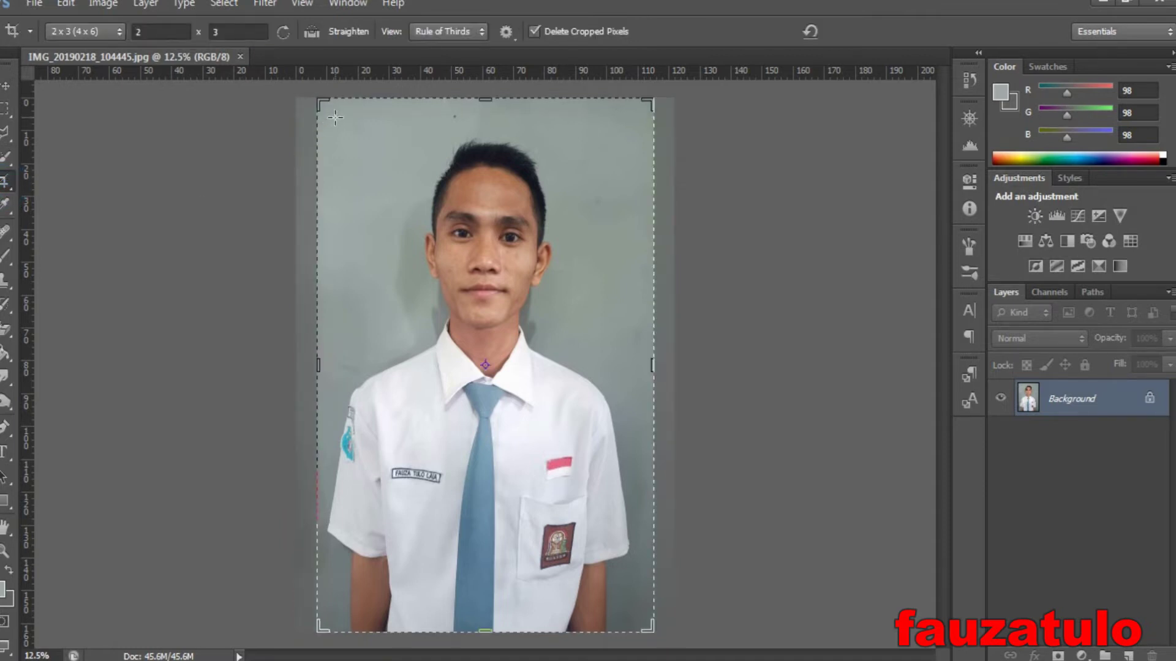
- Crop the photo to a 2x3 ratio, framing the head, shoulders and upper chest
{"action": "left_click_drag", "start_coordinate": [330, 124], "coordinate": [632, 497]}
{"action": "mouse_move", "coordinate": [494, 404]}
{"action": "left_mouse_down"}
{"action": "mouse_move", "coordinate": [455, 394]}
{"action": "mouse_move", "coordinate": [468, 404]}
{"action": "left_mouse_up"}
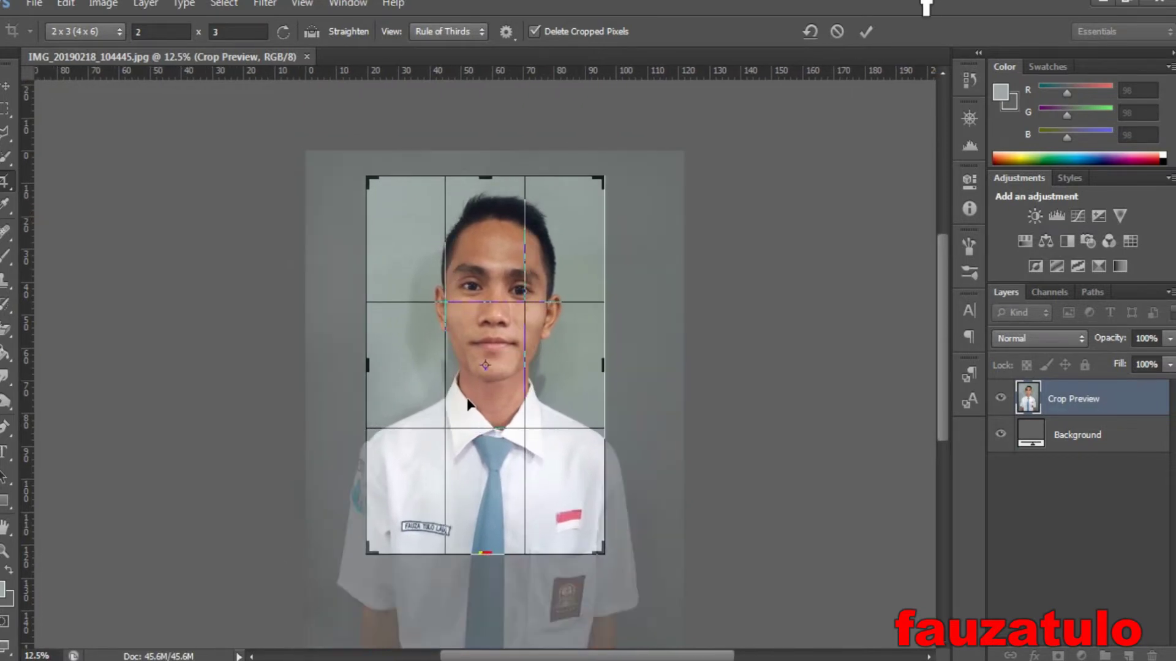
{"action": "left_click", "coordinate": [867, 31]}
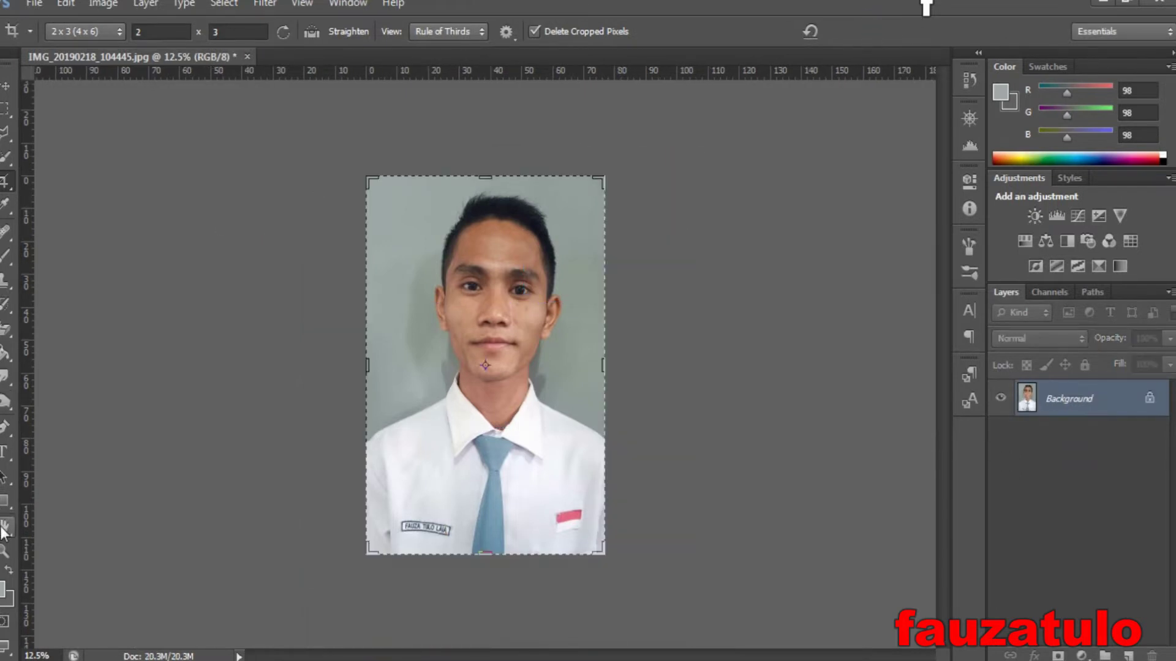
- Set the foreground colour to a8b1ae by sampling the photo's grey backdrop
{"action": "left_click", "coordinate": [4, 591]}
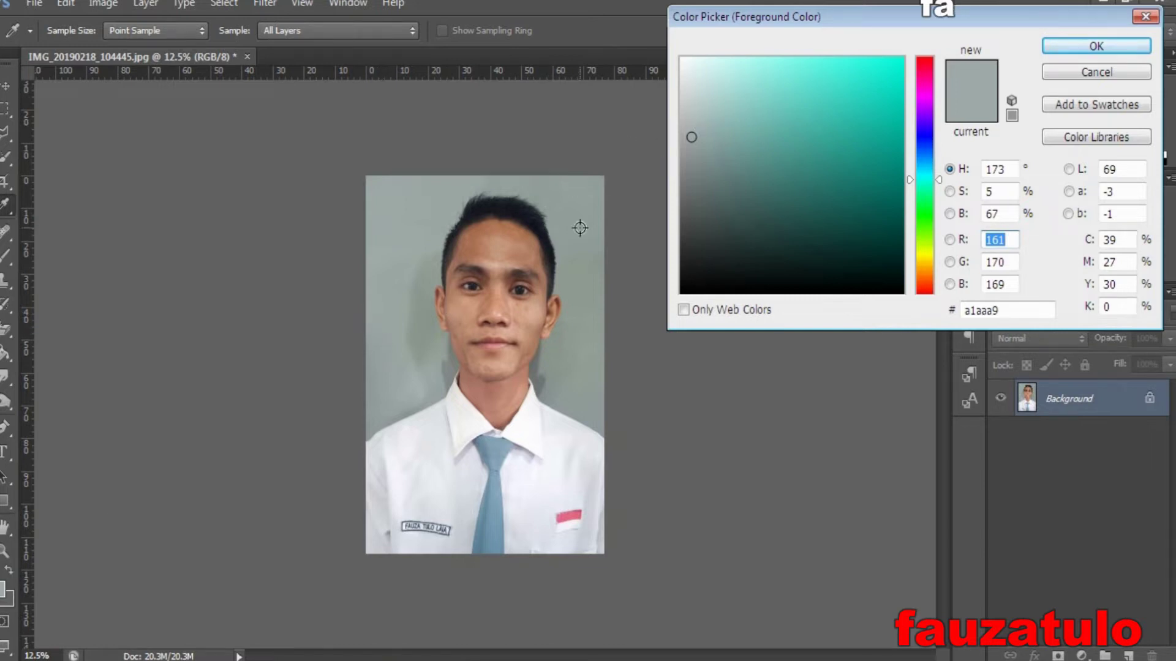
{"action": "left_click", "coordinate": [385, 324]}
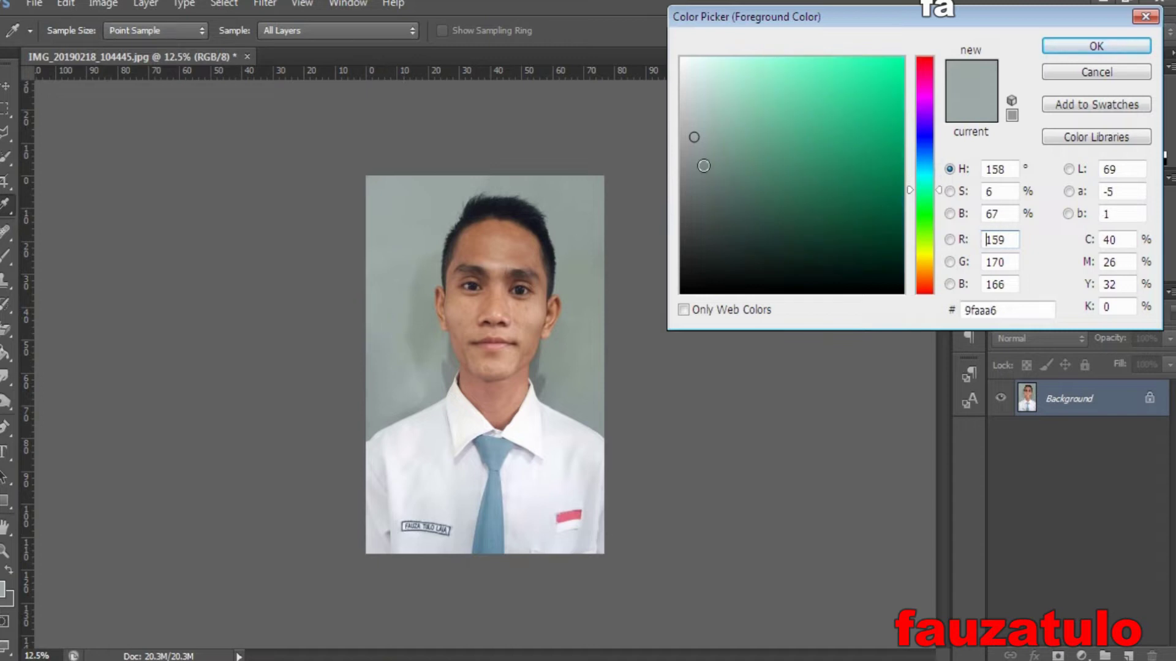
{"action": "left_click", "coordinate": [414, 379]}
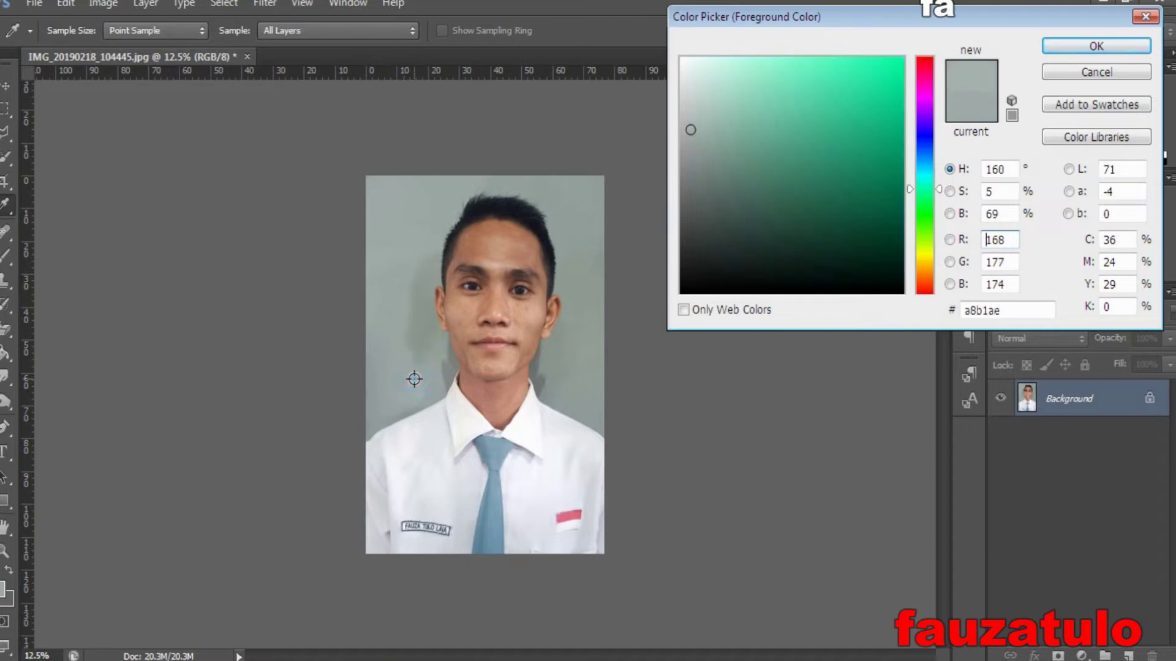
{"action": "left_click", "coordinate": [1072, 47]}
{"action": "key", "text": "c"}
{"action": "left_click", "coordinate": [6, 86]}
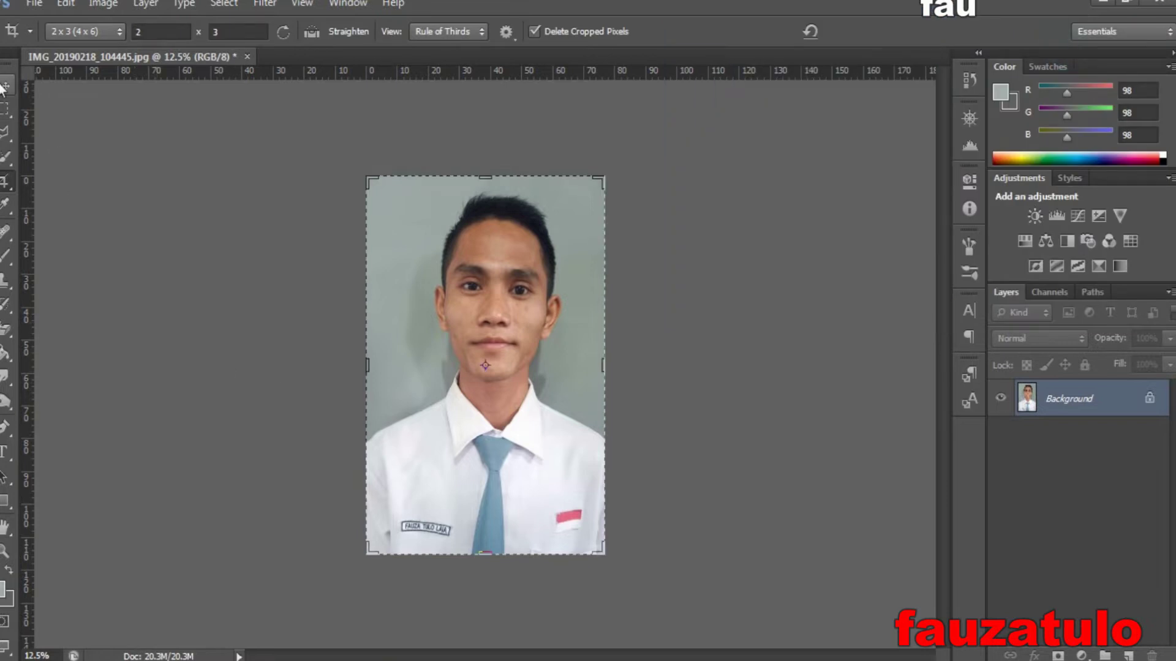
- Magic-erase the grey backdrop and the patches beside the neck, undoing an accidental hair erasure
{"action": "left_click", "coordinate": [5, 329]}
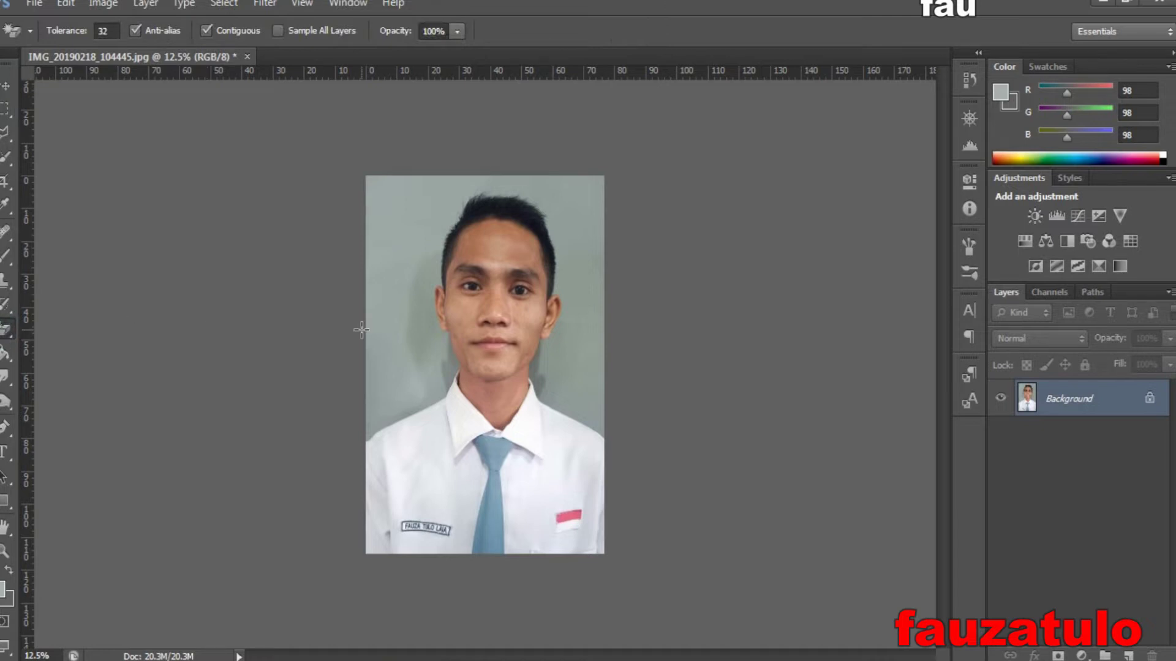
{"action": "left_click", "coordinate": [384, 334]}
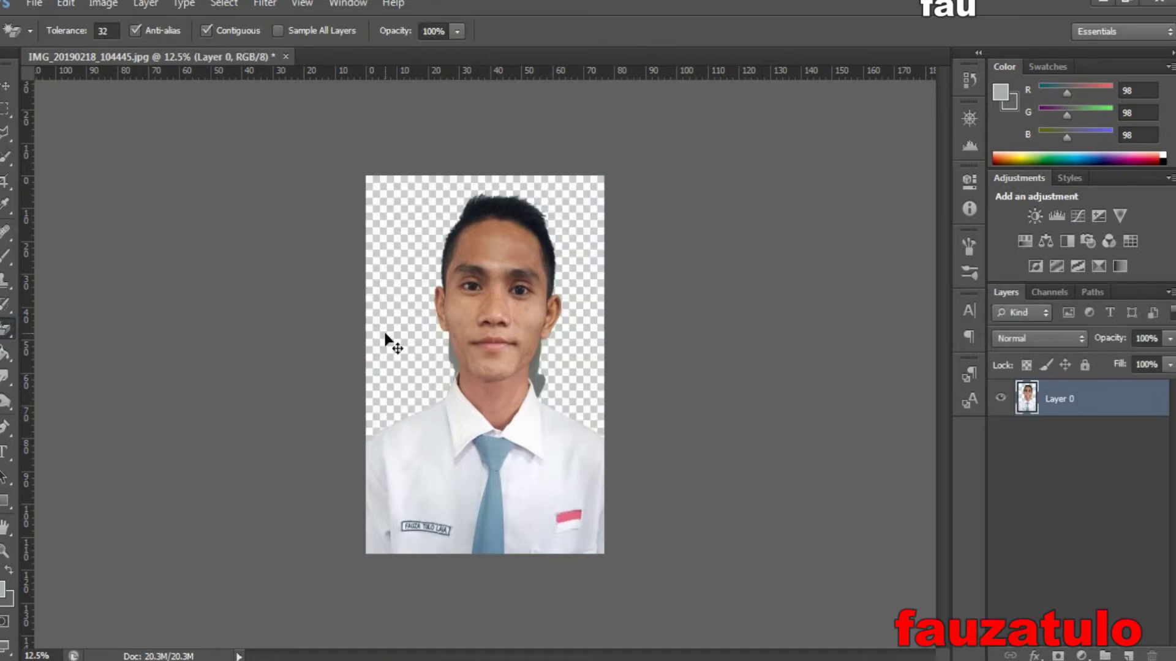
{"action": "key", "text": "ctrl+plus"}
{"action": "key", "text": "ctrl+plus"}
{"action": "key", "text": "ctrl+plus"}
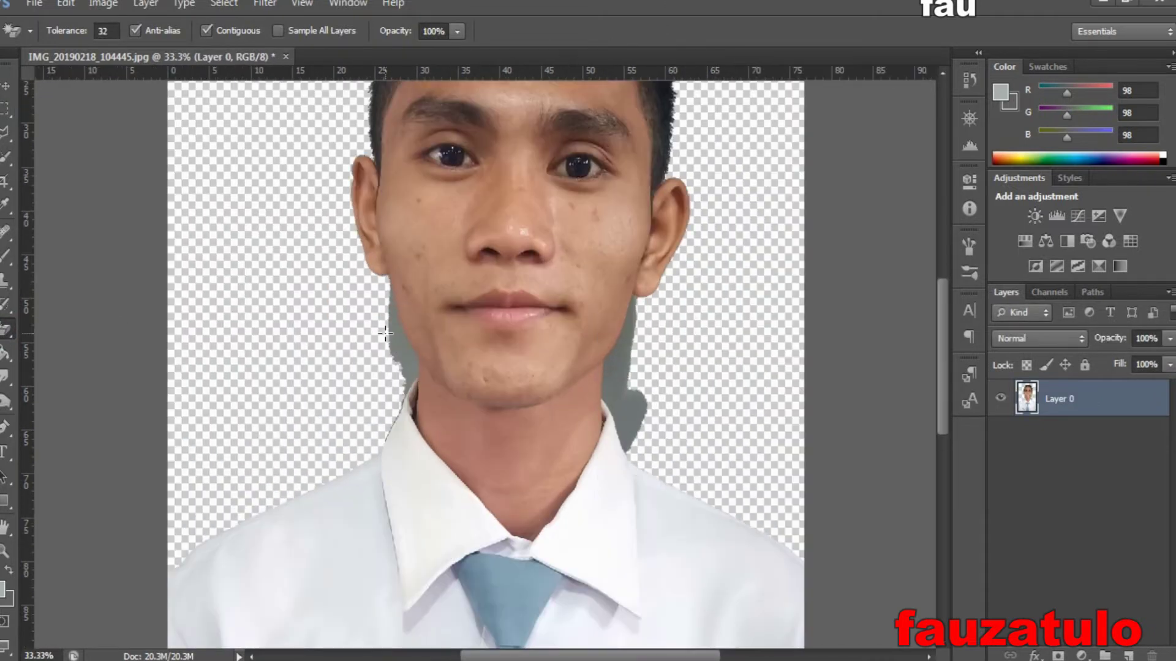
{"action": "left_click", "coordinate": [400, 342]}
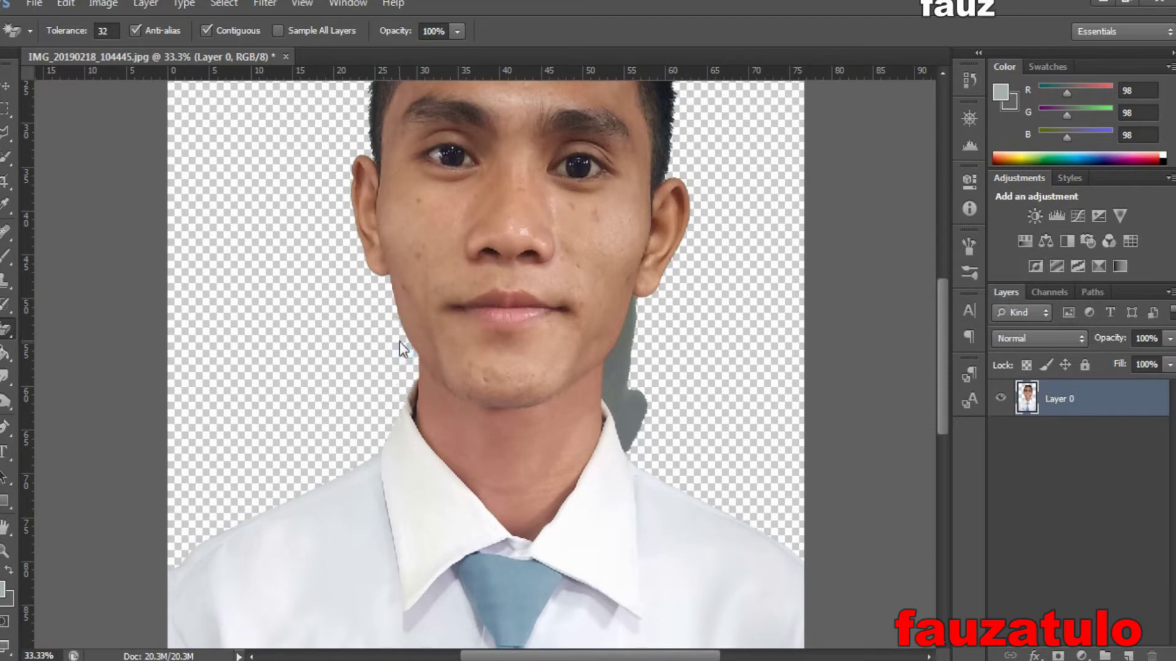
{"action": "left_click", "coordinate": [624, 391]}
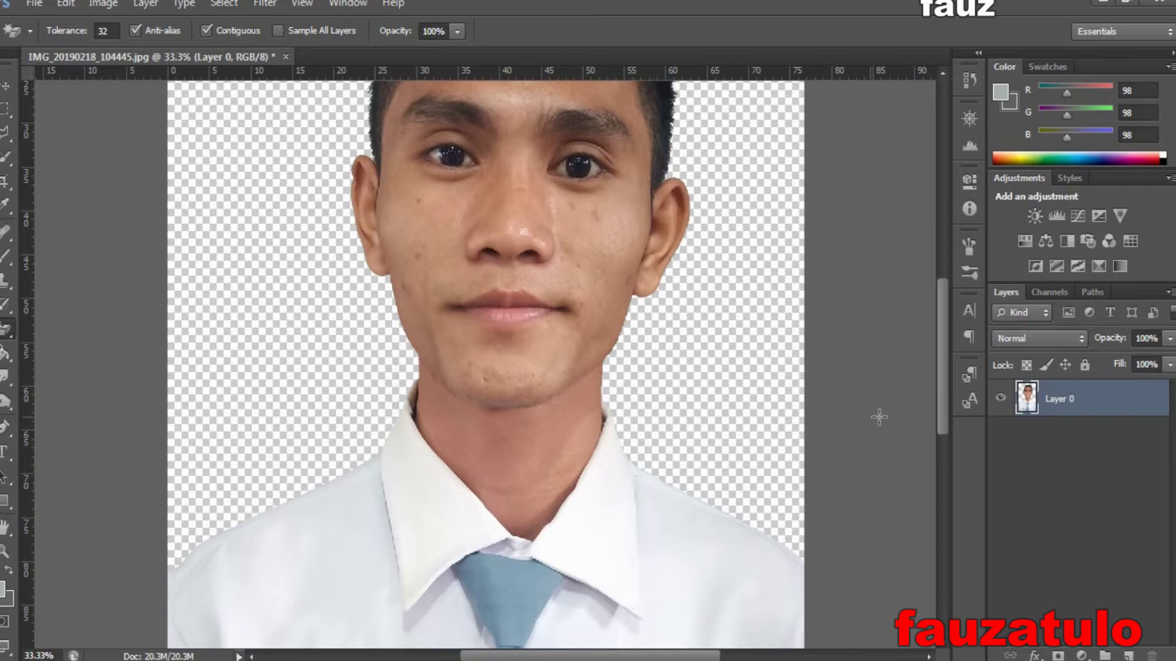
{"action": "left_click_drag", "start_coordinate": [946, 409], "coordinate": [947, 344]}
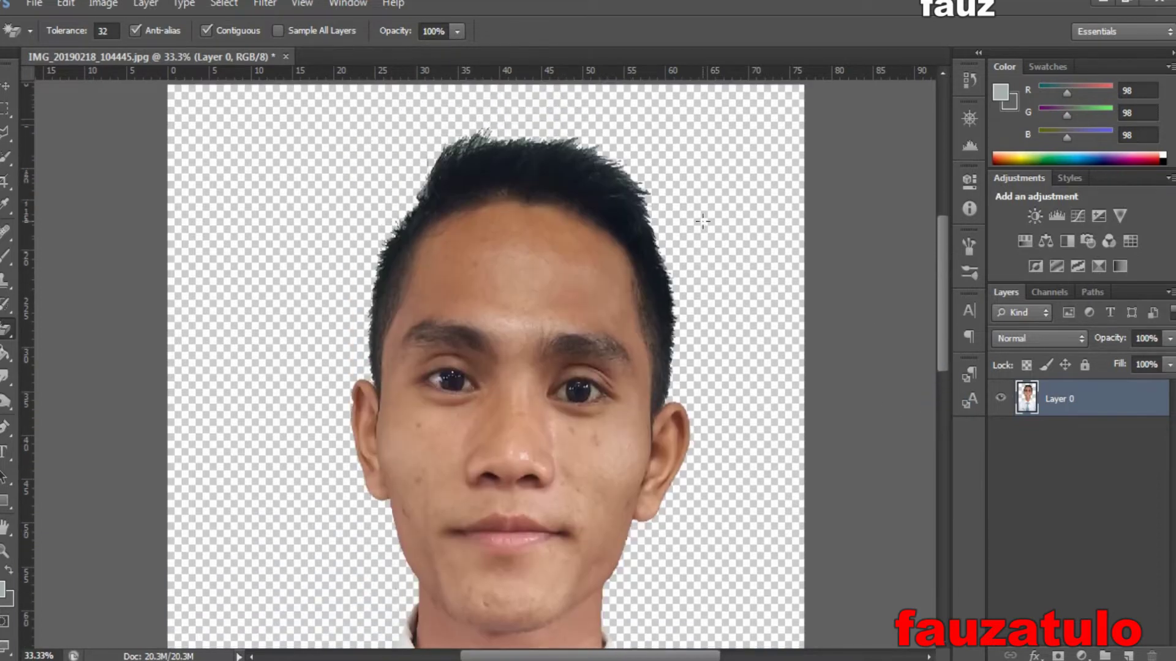
{"action": "left_click", "coordinate": [479, 134]}
{"action": "key", "text": "ctrl+z"}
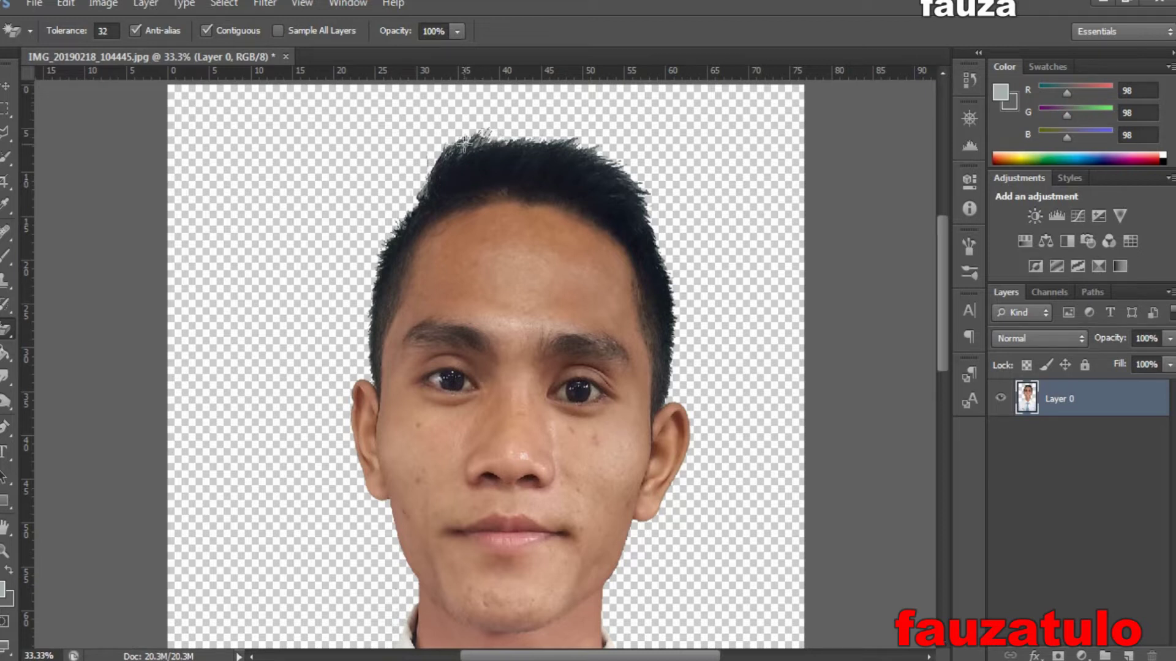
{"action": "left_click", "coordinate": [10, 325]}
- Switch to the Eraser and stroke across the top and upper-right of the hair, then undo those strokes
{"action": "left_click", "coordinate": [72, 329]}
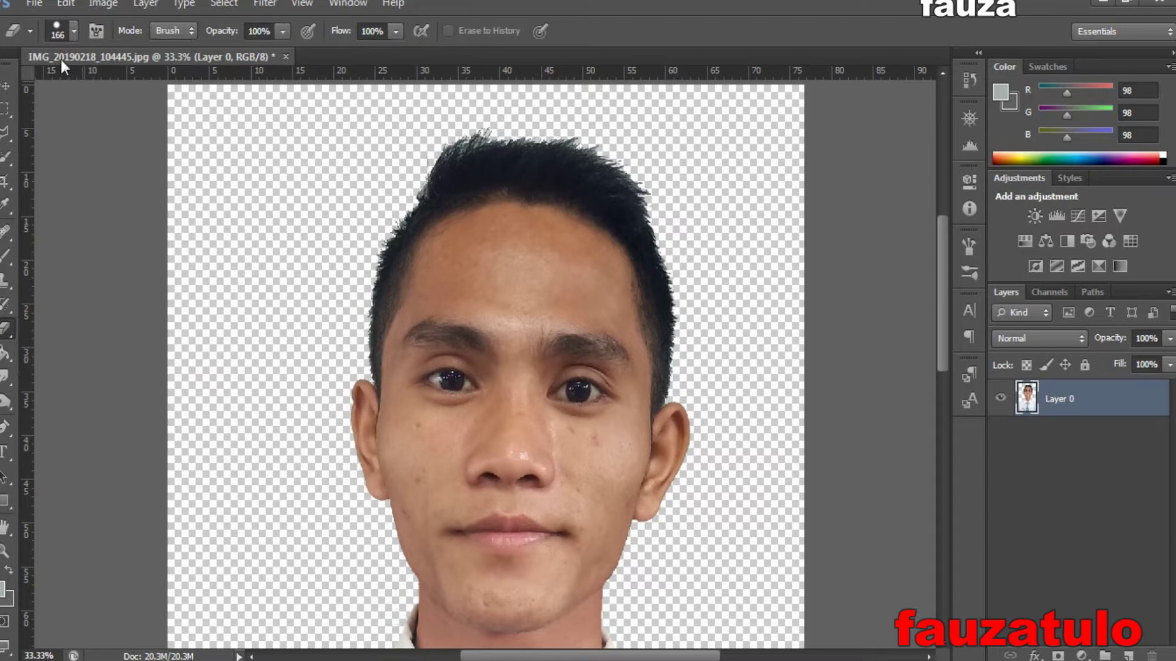
{"action": "left_click", "coordinate": [74, 31]}
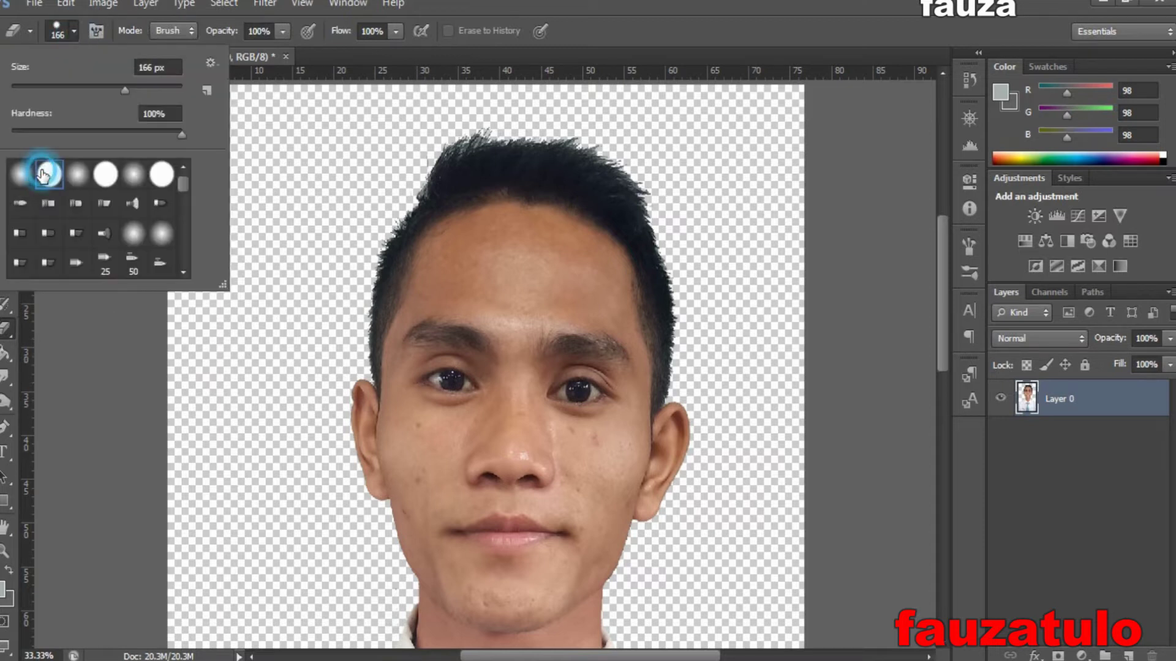
{"action": "key", "text": "Escape"}
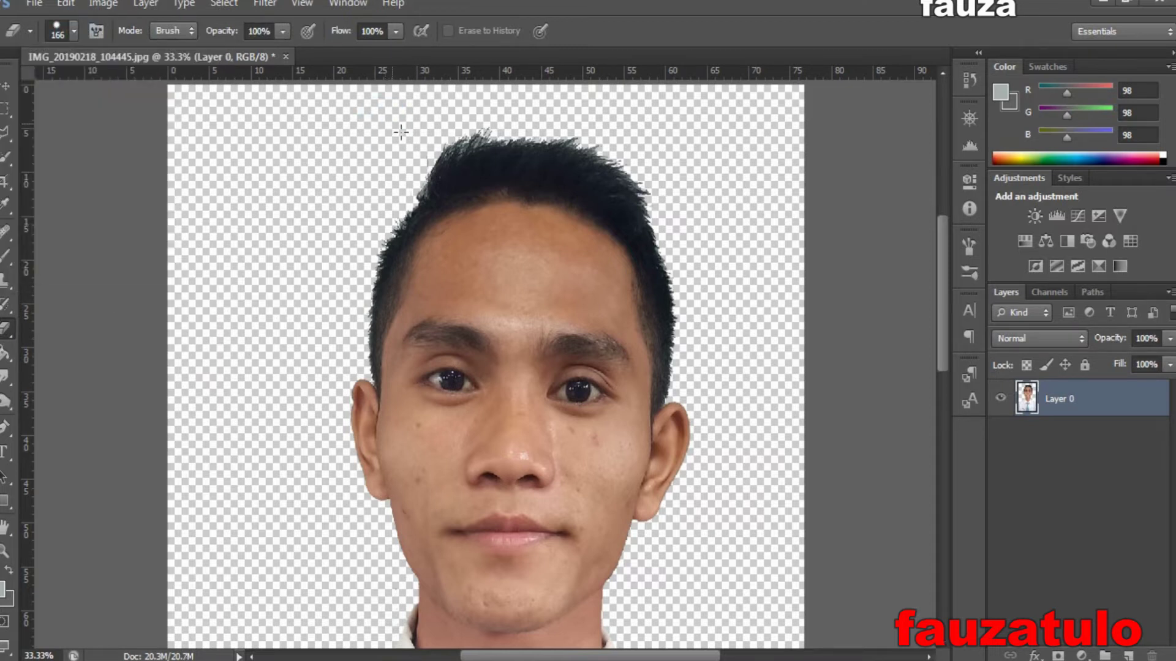
{"action": "key", "text": "a"}
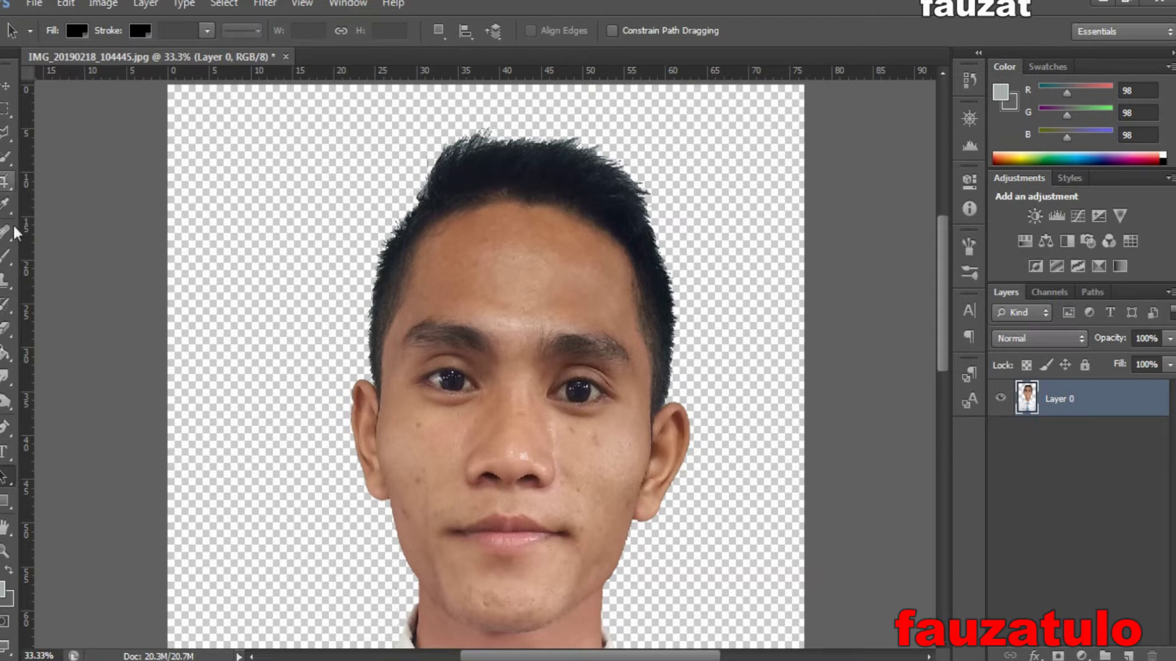
{"action": "left_click", "coordinate": [5, 330]}
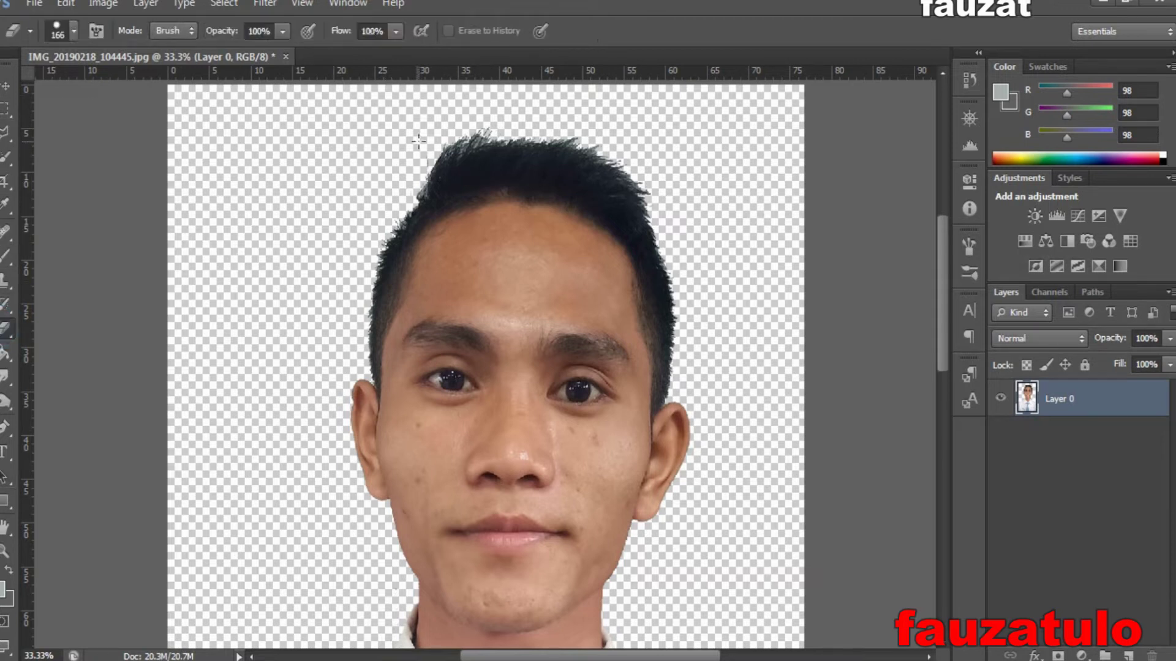
{"action": "mouse_move", "coordinate": [491, 121]}
{"action": "left_mouse_down"}
{"action": "mouse_move", "coordinate": [576, 123]}
{"action": "mouse_move", "coordinate": [668, 172]}
{"action": "left_mouse_up"}
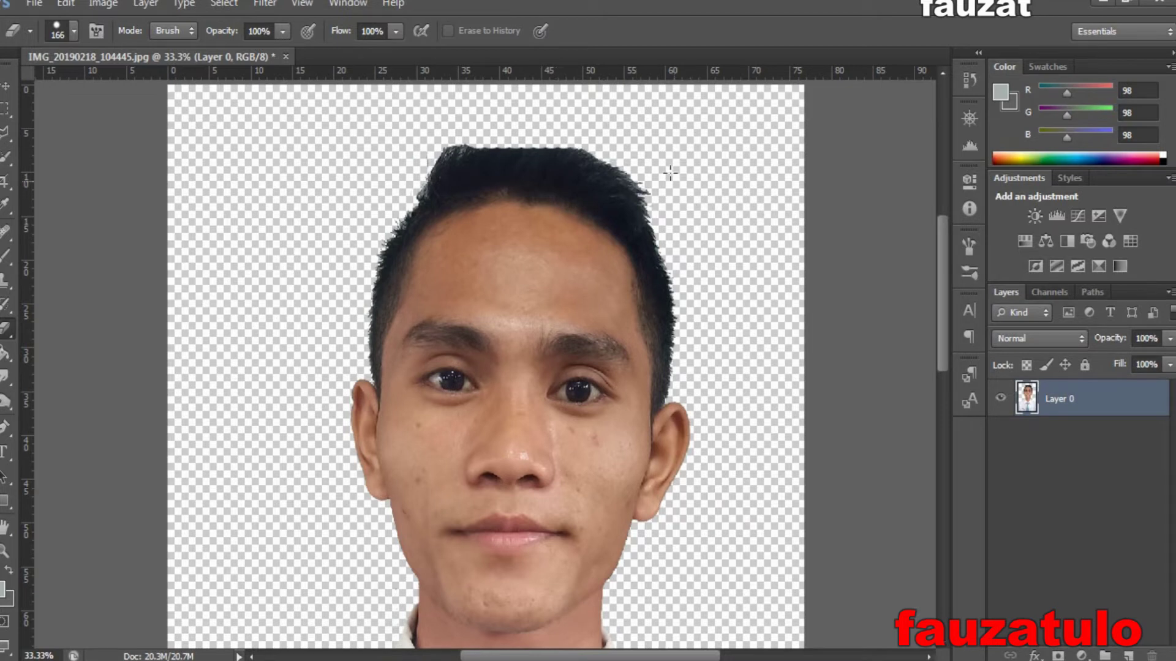
{"action": "left_click", "coordinate": [654, 149]}
{"action": "left_click_drag", "start_coordinate": [645, 169], "coordinate": [664, 188]}
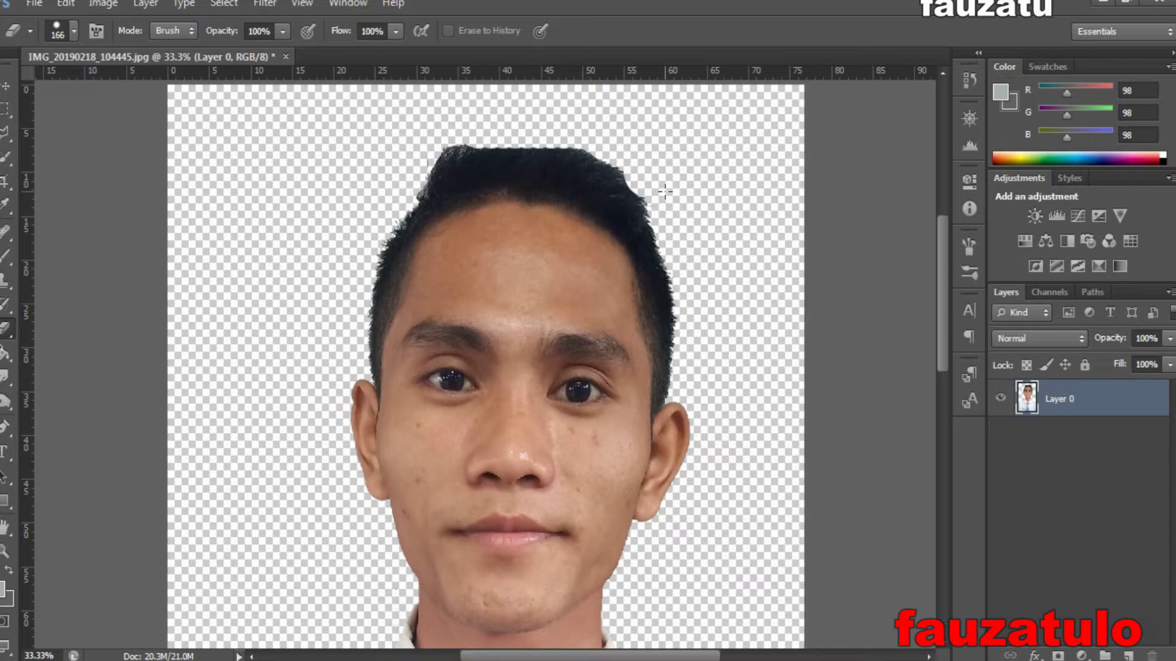
{"action": "key", "text": "ctrl+z"}
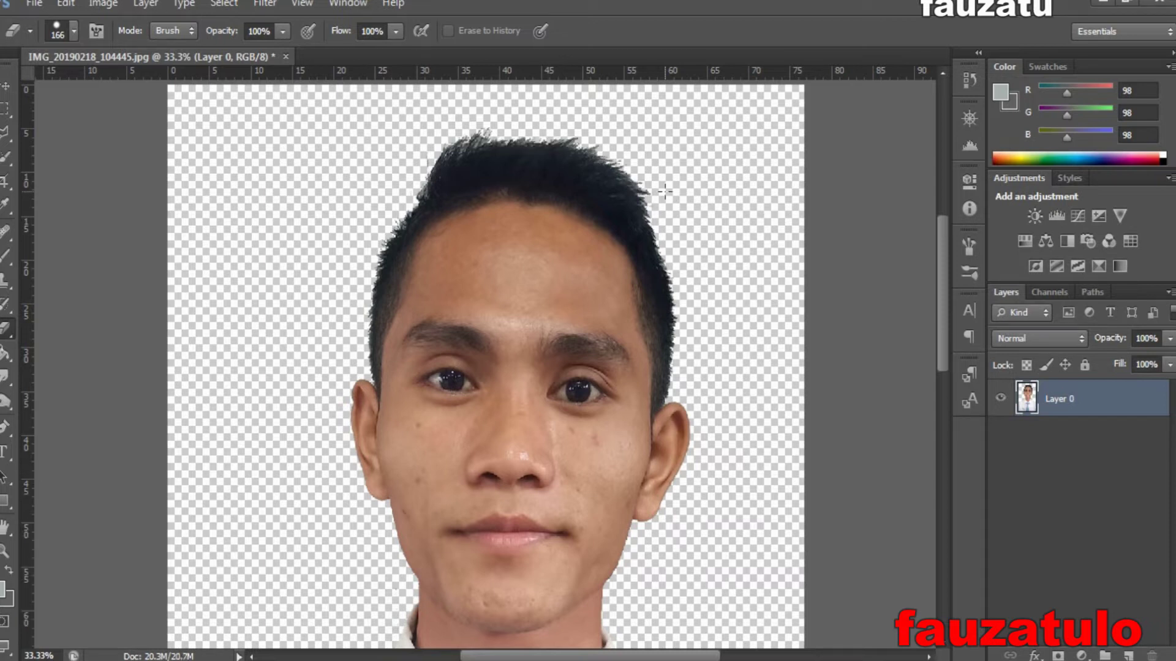
- Erase stray background tips along the top edge of the hair with single dabs
{"action": "left_click", "coordinate": [469, 101]}
{"action": "left_click", "coordinate": [469, 114]}
{"action": "left_click", "coordinate": [579, 115]}
{"action": "left_click", "coordinate": [604, 131]}
{"action": "left_click", "coordinate": [620, 144]}
{"action": "left_click", "coordinate": [631, 146]}
{"action": "left_click", "coordinate": [617, 146]}
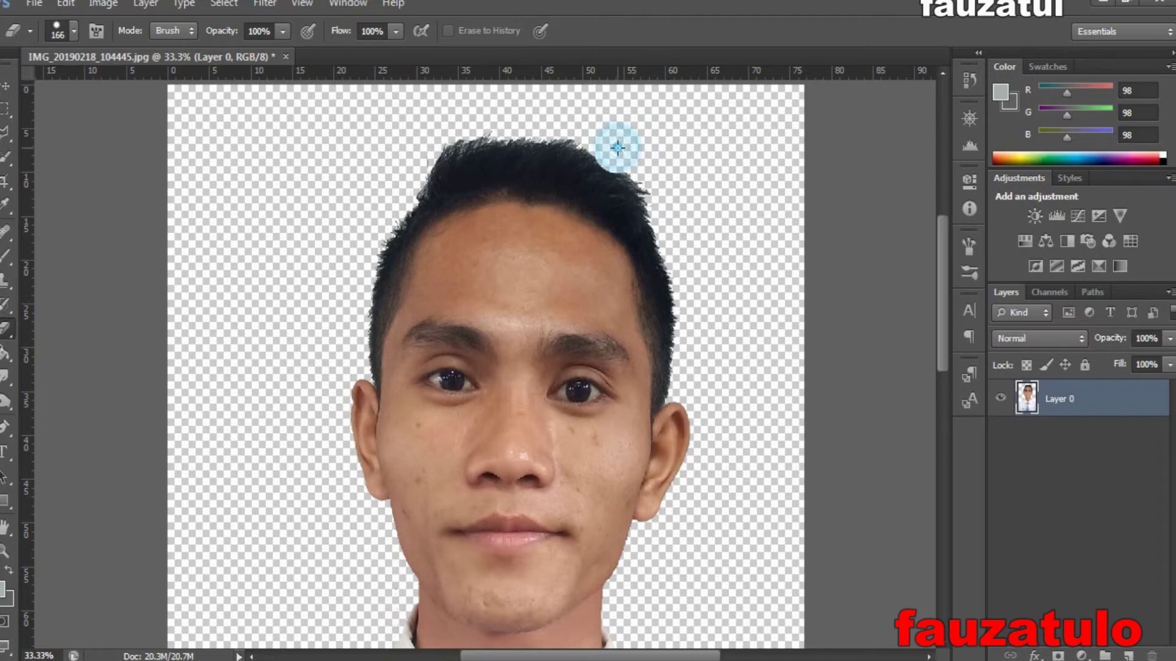
{"action": "left_click", "coordinate": [622, 145]}
- Clean up the remaining fringes at the hair's top-right and top, then zoom out
{"action": "left_click", "coordinate": [672, 179]}
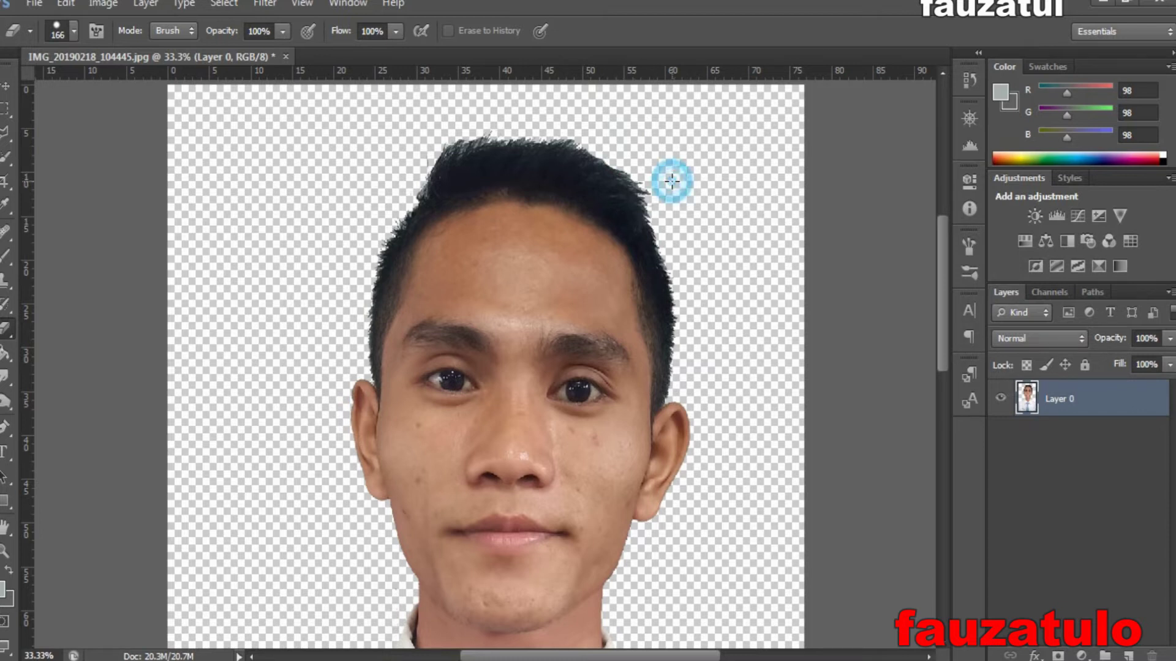
{"action": "left_click", "coordinate": [665, 172]}
{"action": "left_click", "coordinate": [652, 174]}
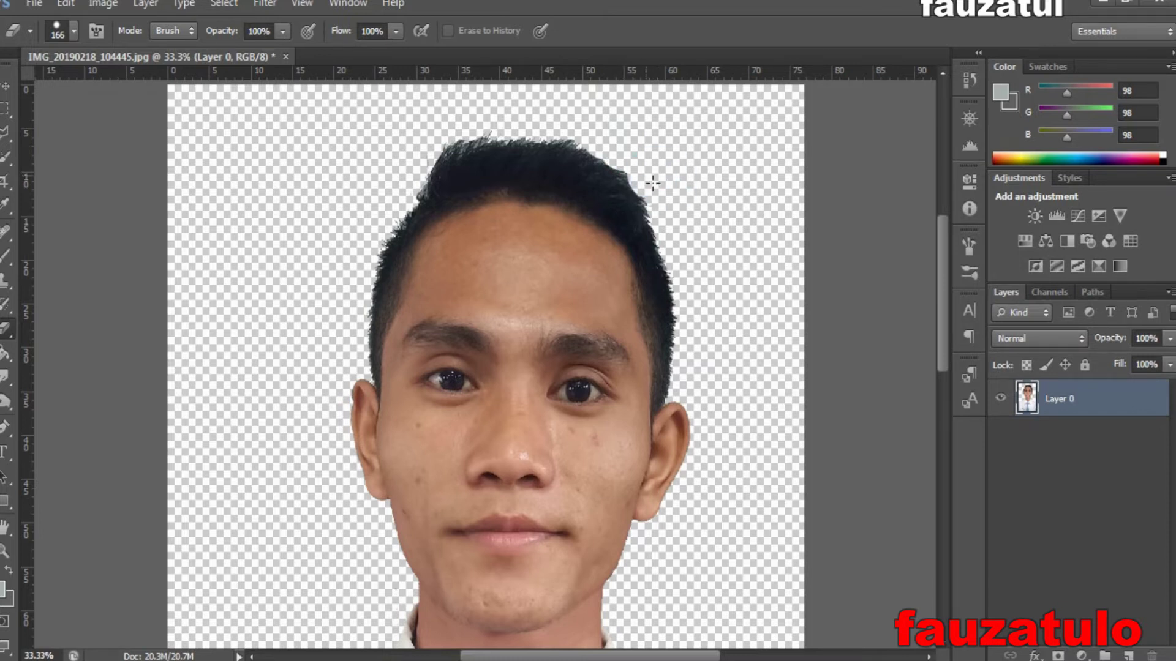
{"action": "left_click", "coordinate": [639, 163]}
{"action": "left_click", "coordinate": [556, 110]}
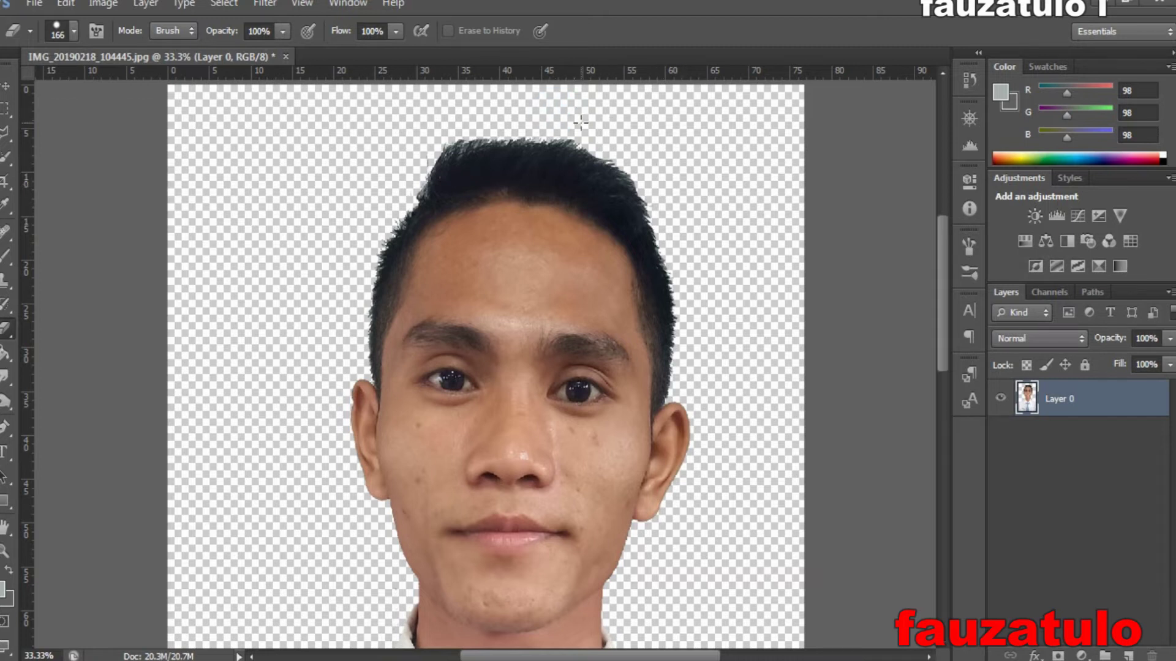
{"action": "left_click", "coordinate": [578, 128]}
{"action": "left_click", "coordinate": [582, 121]}
{"action": "key", "text": "ctrl+minus"}
{"action": "key", "text": "ctrl+minus"}
{"action": "key", "text": "ctrl+minus"}
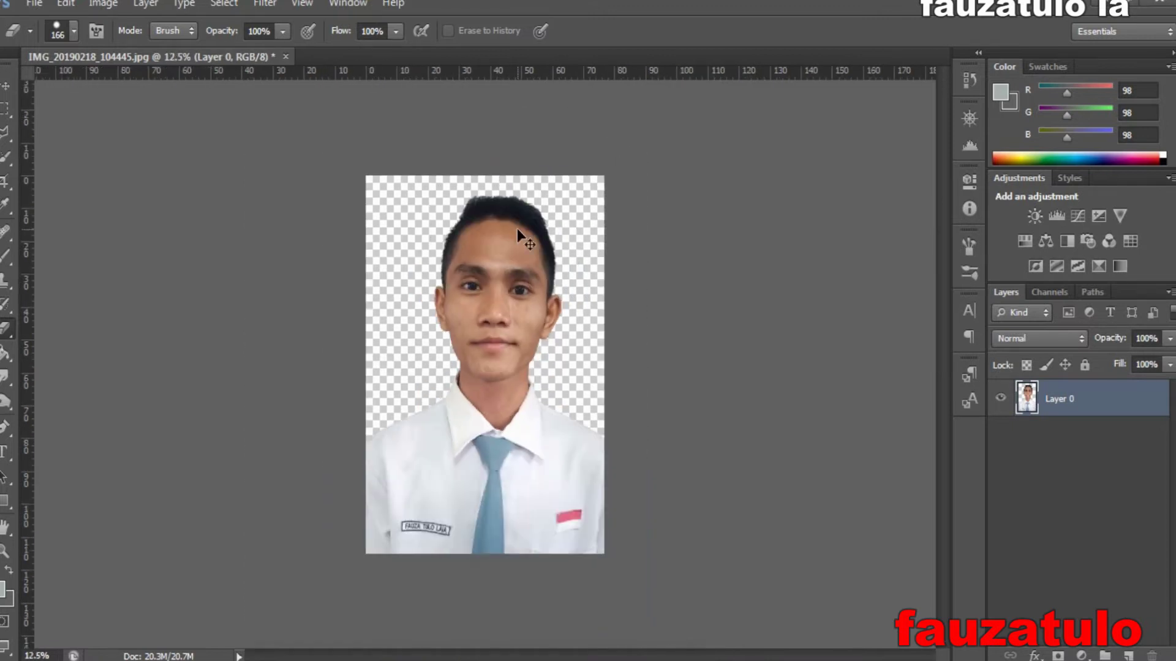
- Create Untitled-1, a transparent 2 × 3 cm document at 300 pixels/inch, then return to the portrait
{"action": "key", "text": "ctrl+n"}
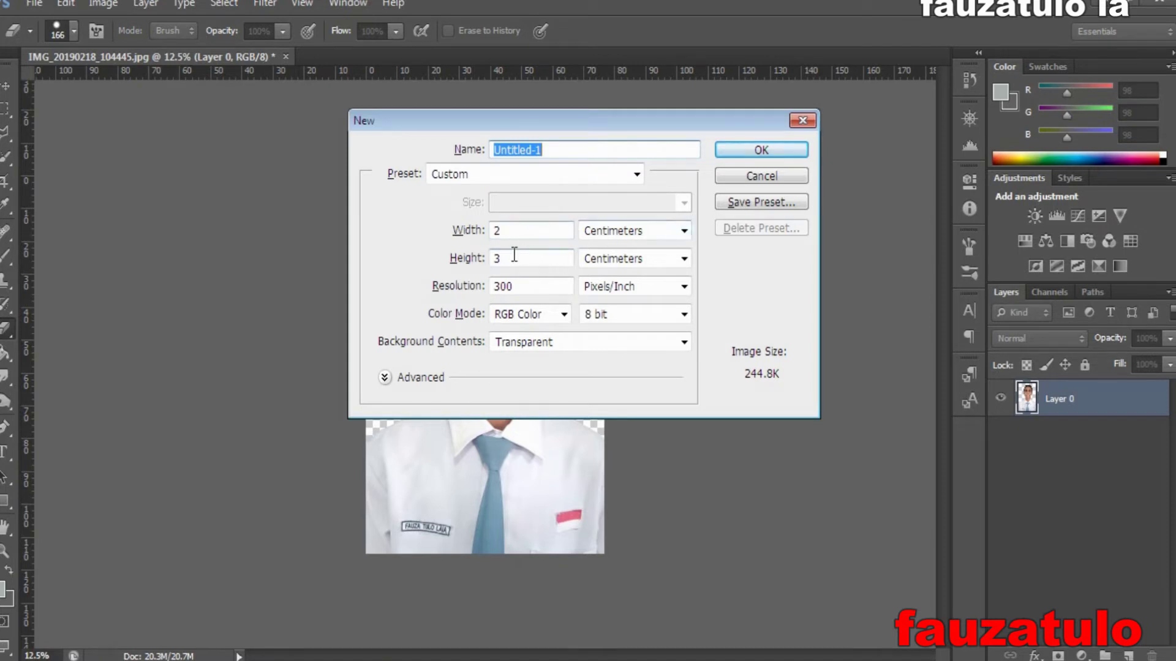
{"action": "left_click", "coordinate": [758, 150]}
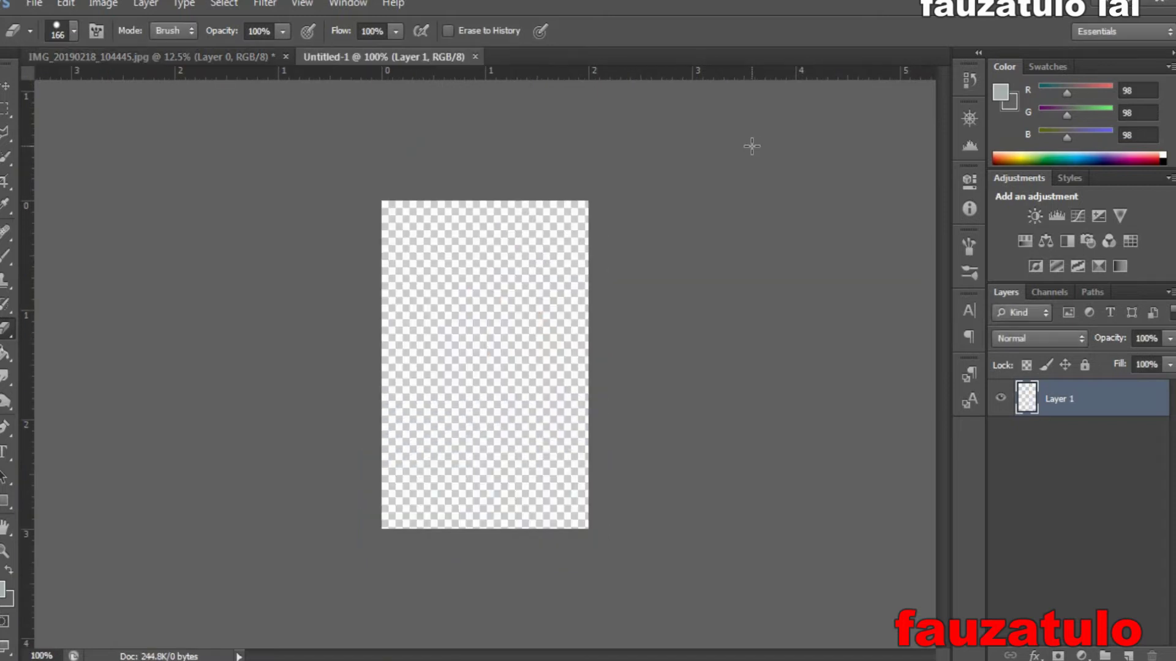
{"action": "left_click", "coordinate": [156, 57]}
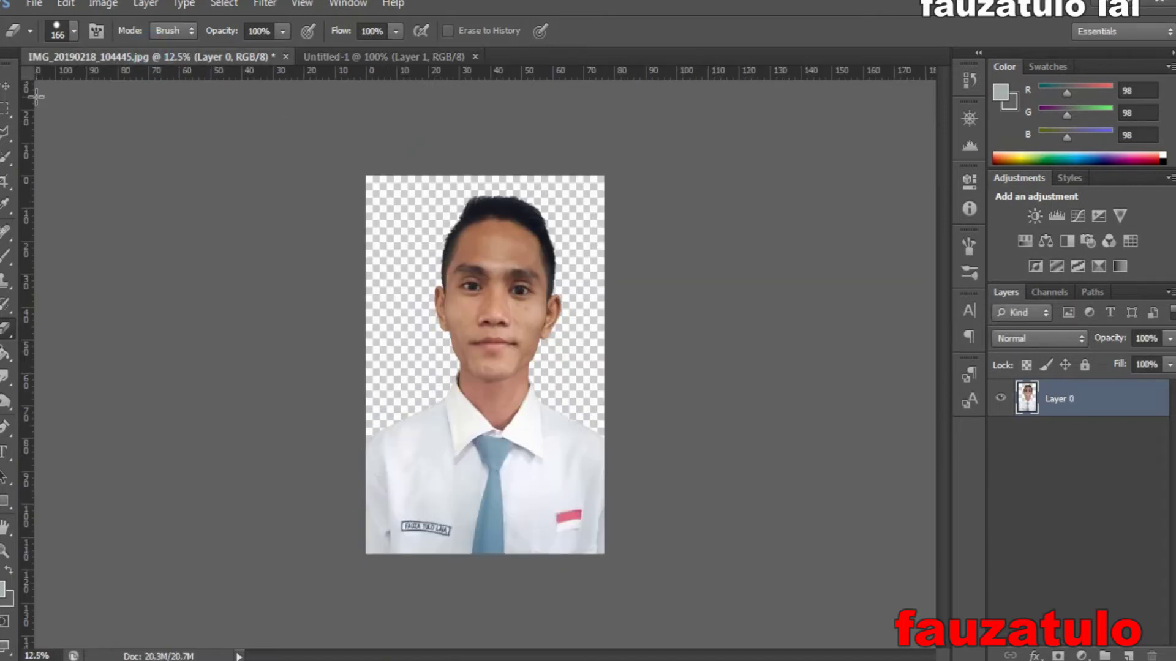
- Drag the cut-out portrait into Untitled-1 with the Move tool
{"action": "left_click", "coordinate": [6, 85]}
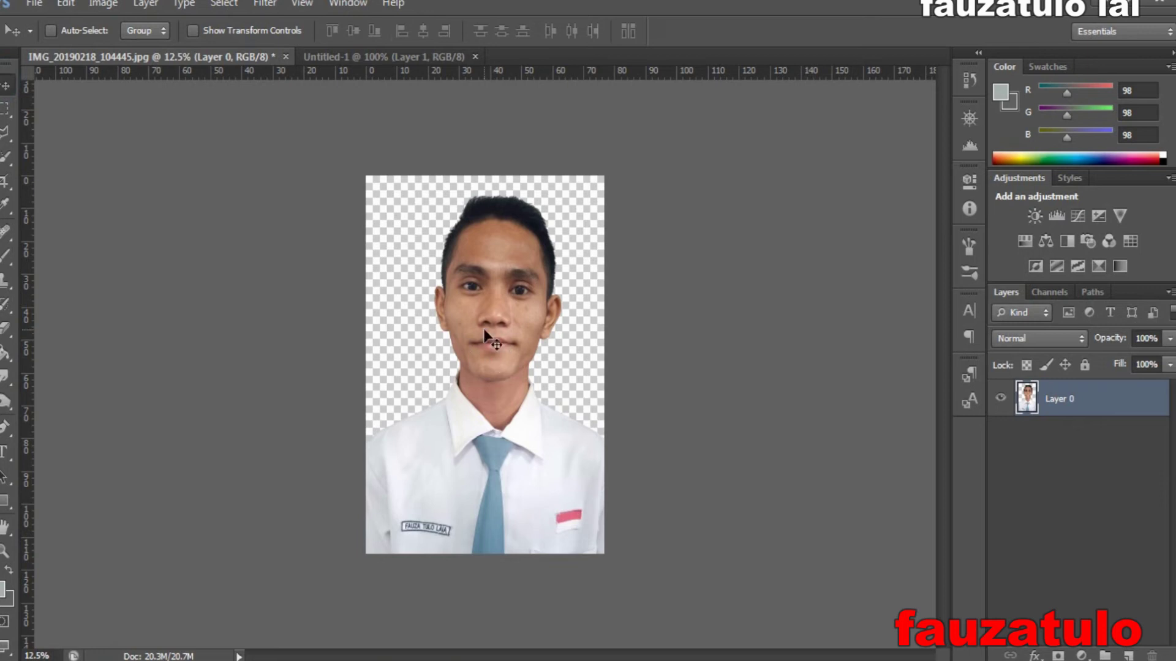
{"action": "mouse_move", "coordinate": [482, 339]}
{"action": "left_mouse_down"}
{"action": "mouse_move", "coordinate": [487, 362]}
{"action": "mouse_move", "coordinate": [477, 304]}
{"action": "mouse_move", "coordinate": [498, 166]}
{"action": "mouse_move", "coordinate": [426, 62]}
{"action": "mouse_move", "coordinate": [392, 57]}
{"action": "mouse_move", "coordinate": [460, 347]}
{"action": "left_mouse_up"}
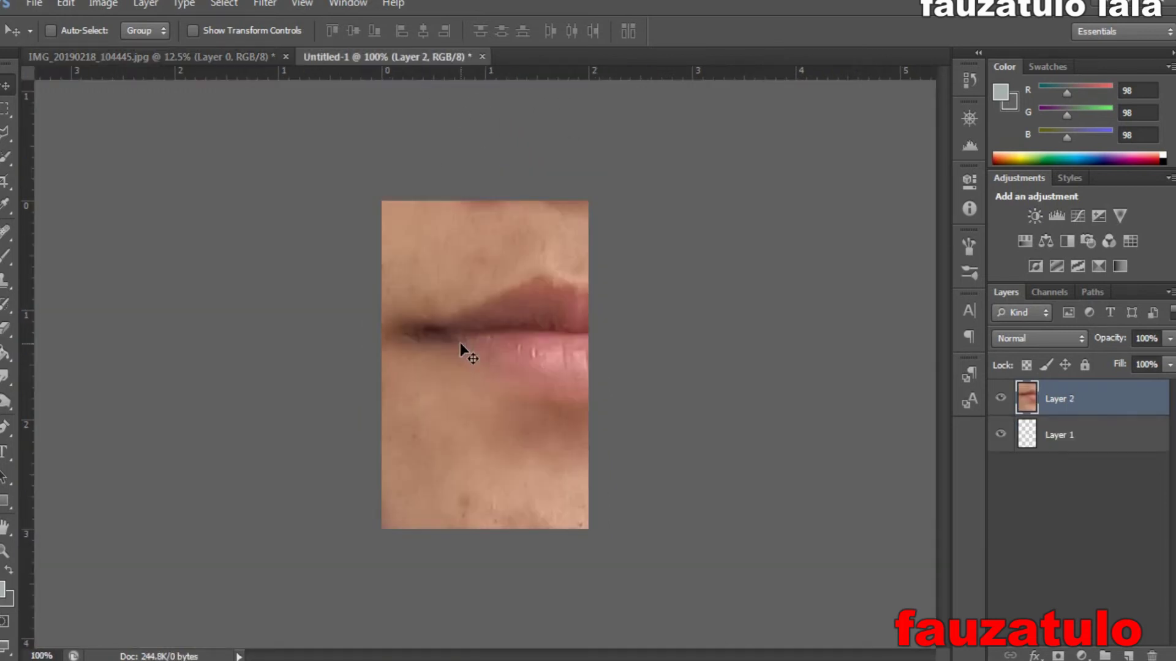
{"action": "key", "text": "ctrl+minus"}
{"action": "key", "text": "ctrl+minus"}
{"action": "key", "text": "ctrl+minus"}
{"action": "key", "text": "ctrl+minus"}
{"action": "key", "text": "ctrl+minus"}
{"action": "key", "text": "ctrl+minus"}
{"action": "key", "text": "ctrl+minus"}
{"action": "key", "text": "ctrl+minus"}
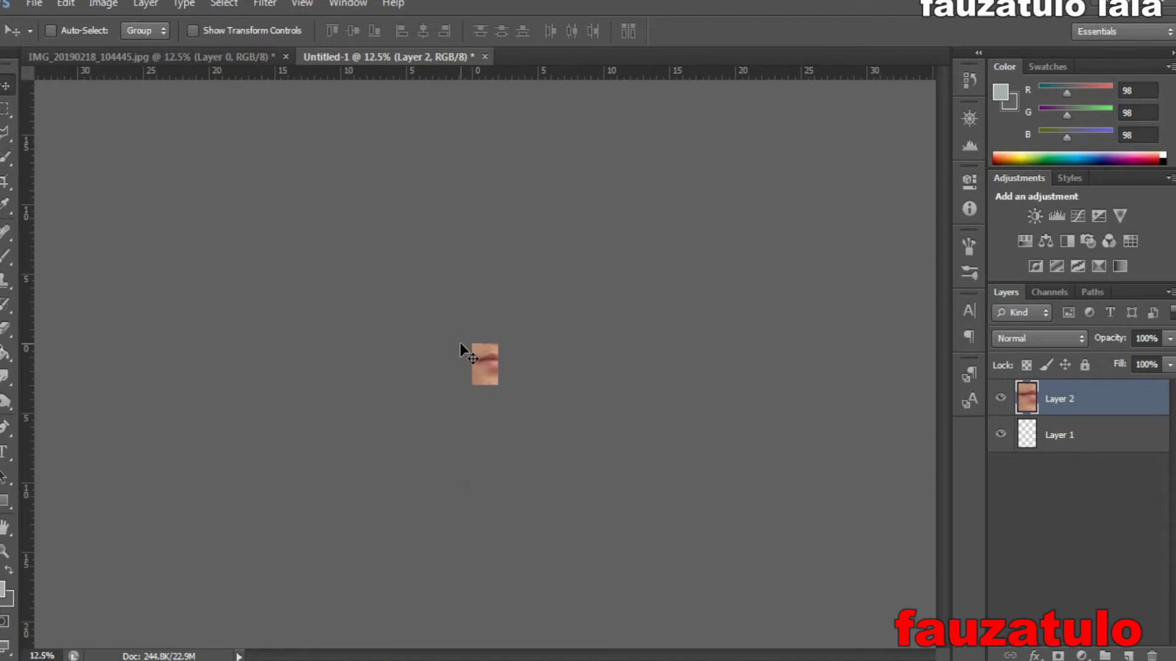
- Scale the portrait down with Free Transform to fit the 2 × 3 cm canvas
{"action": "key", "text": "ctrl+t"}
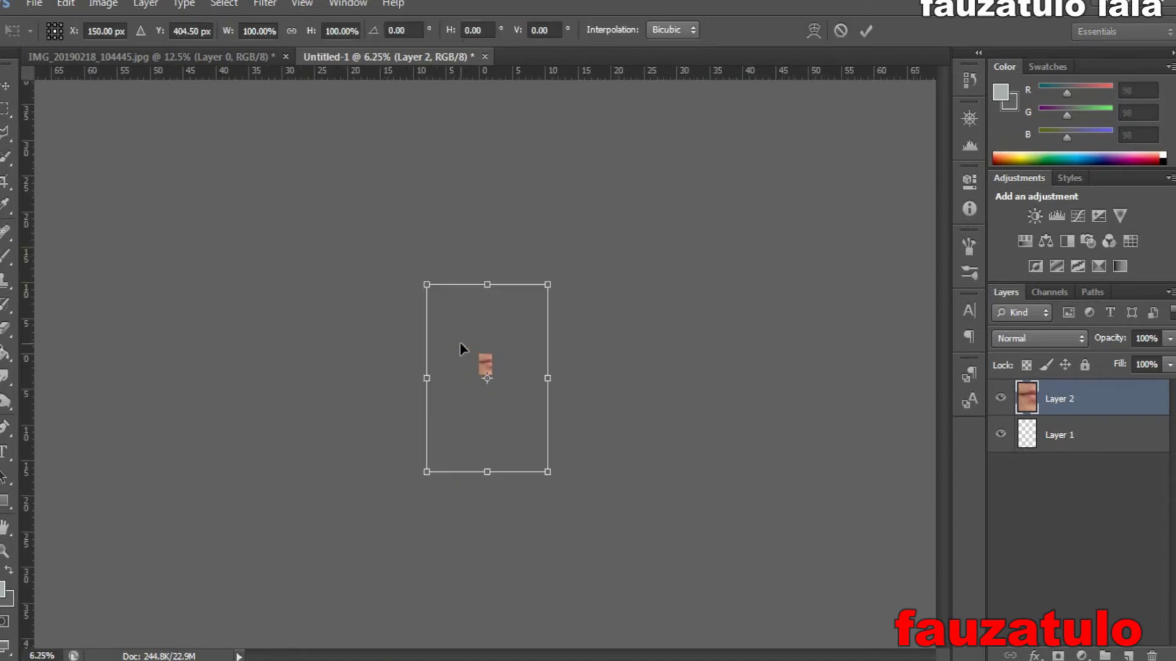
{"action": "left_click_drag", "start_coordinate": [543, 284], "coordinate": [503, 322]}
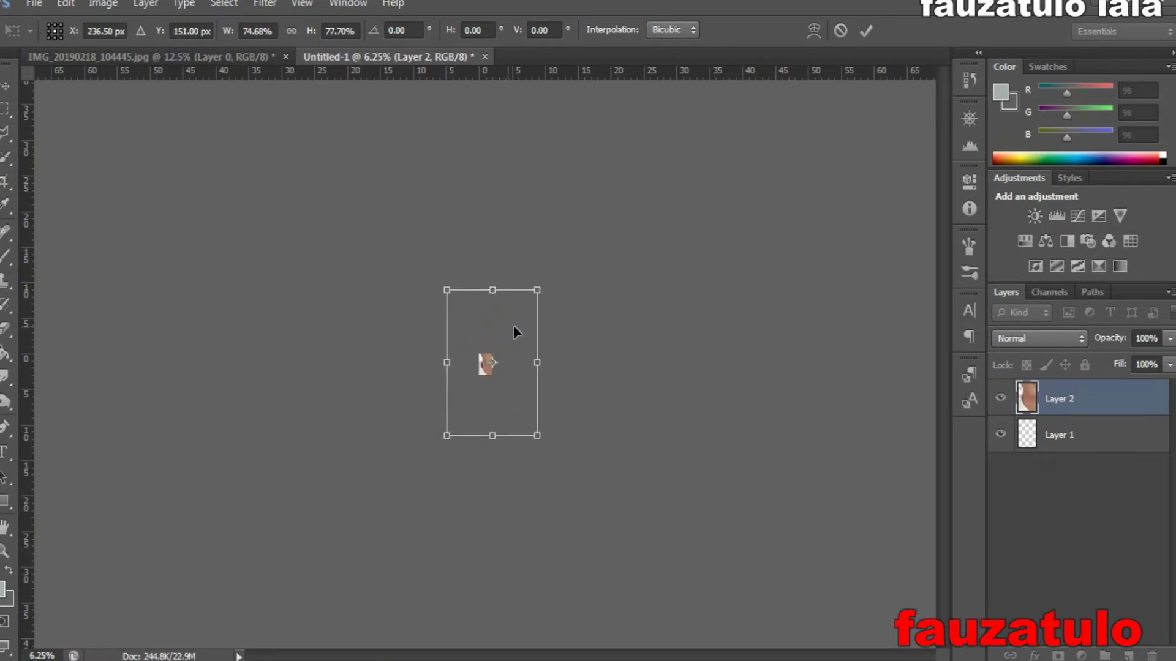
{"action": "left_click_drag", "start_coordinate": [542, 287], "coordinate": [496, 348]}
{"action": "left_click", "coordinate": [481, 366]}
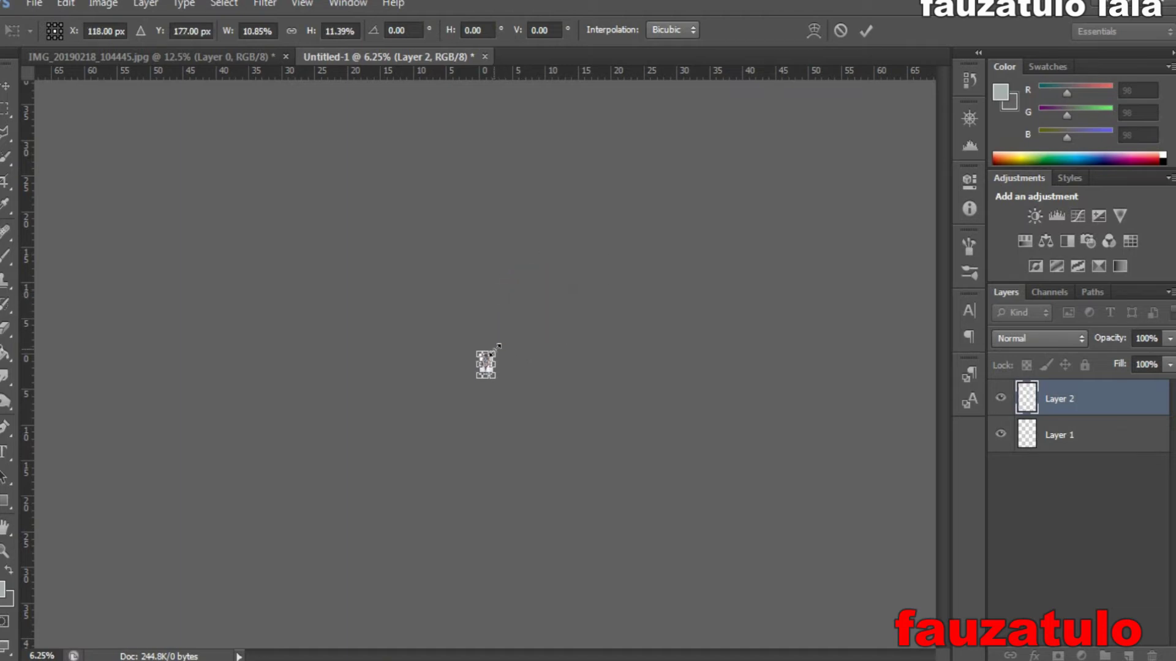
{"action": "left_click", "coordinate": [858, 31]}
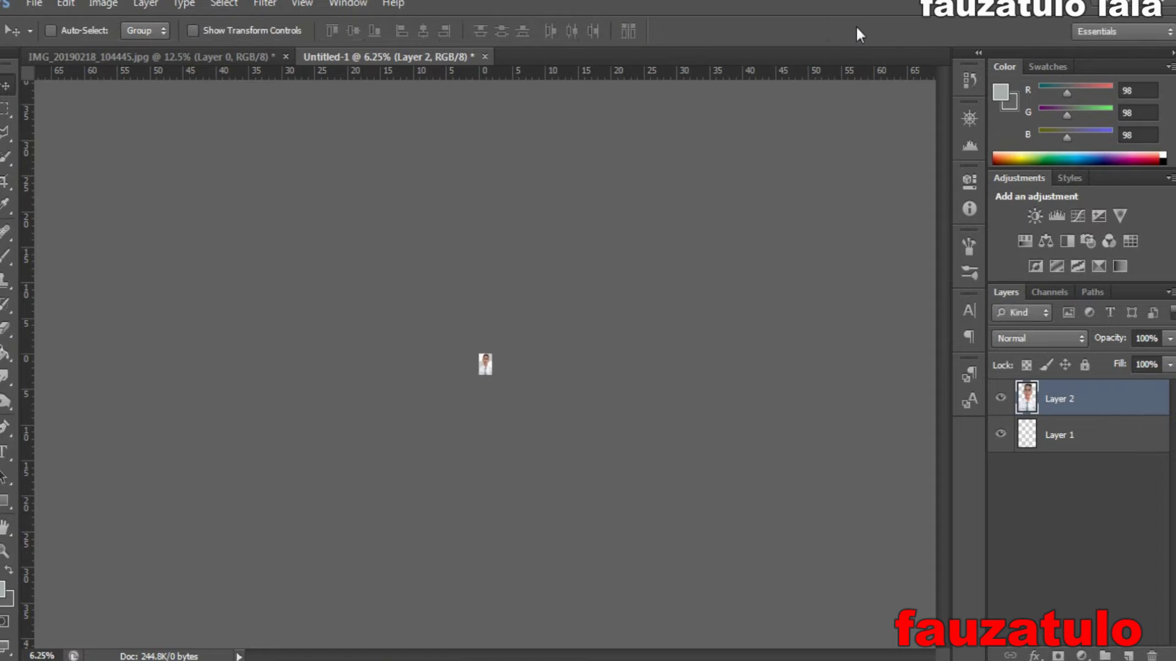
{"action": "key", "text": "ctrl+plus"}
{"action": "key", "text": "ctrl+plus"}
{"action": "key", "text": "ctrl+plus"}
{"action": "key", "text": "ctrl+plus"}
{"action": "key", "text": "ctrl+plus"}
{"action": "key", "text": "ctrl+plus"}
{"action": "key", "text": "ctrl+plus"}
{"action": "key", "text": "ctrl+plus"}
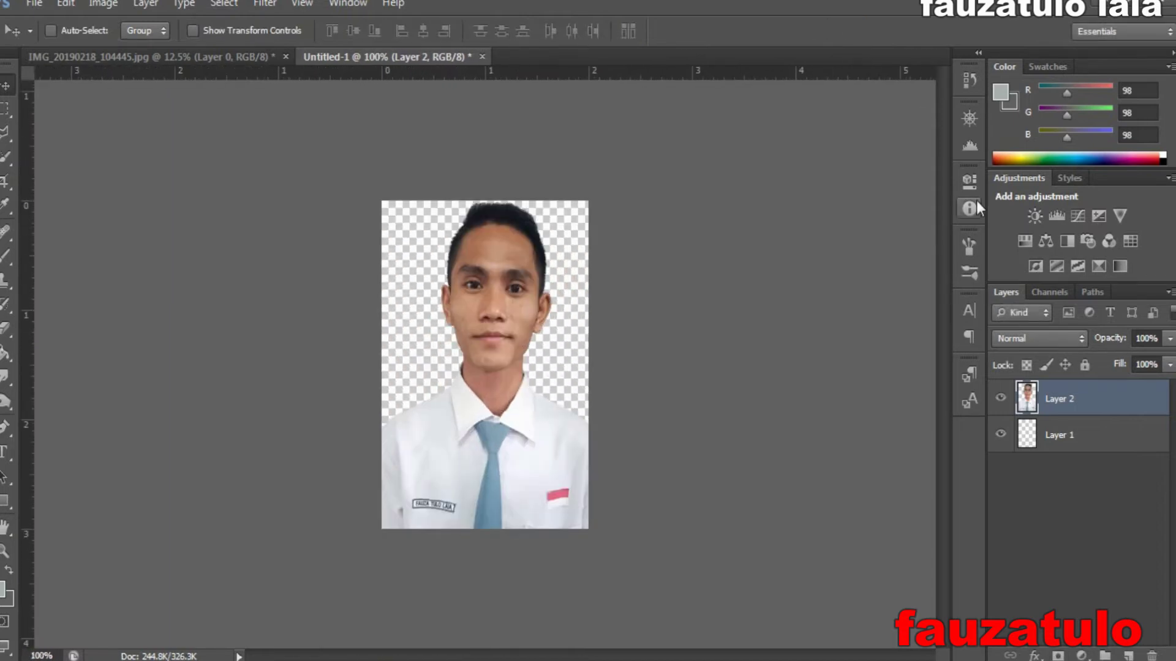
- Select Layer 1 and set the foreground colour to fully saturated red
{"action": "left_click", "coordinate": [1062, 437]}
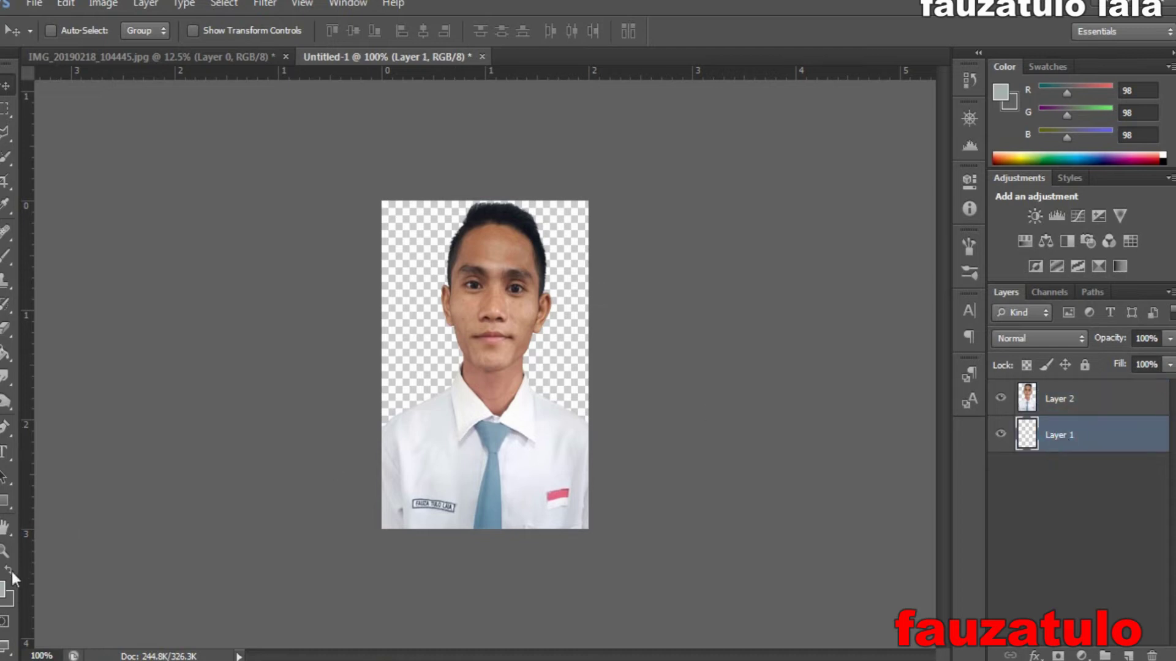
{"action": "left_click", "coordinate": [5, 588]}
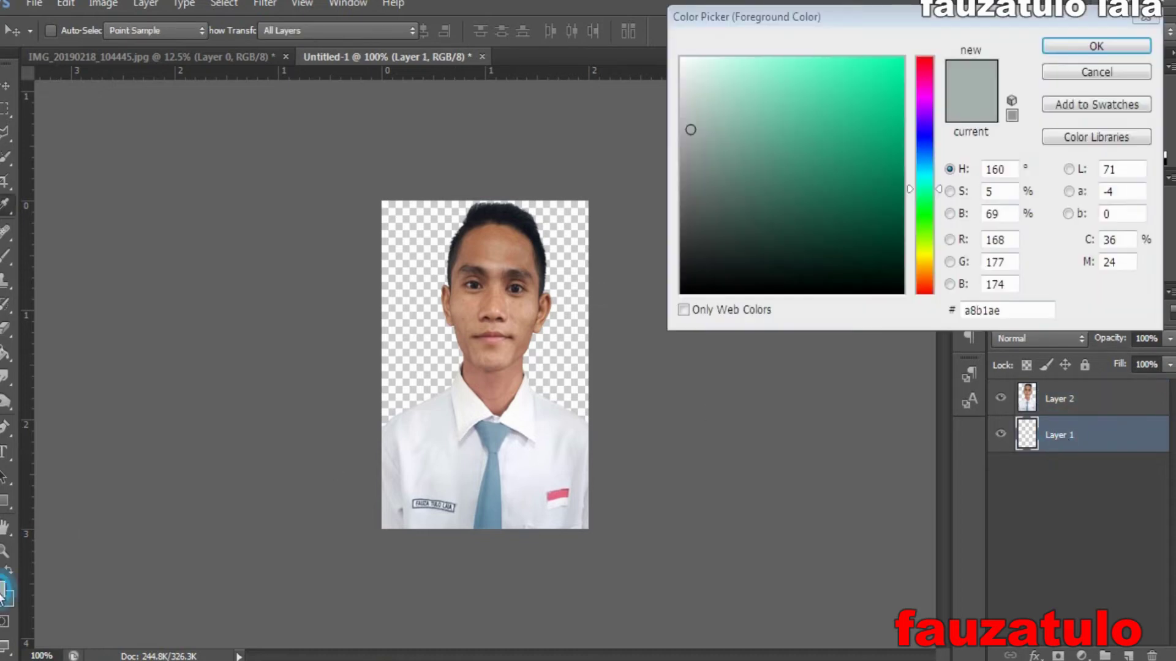
{"action": "left_click", "coordinate": [920, 58]}
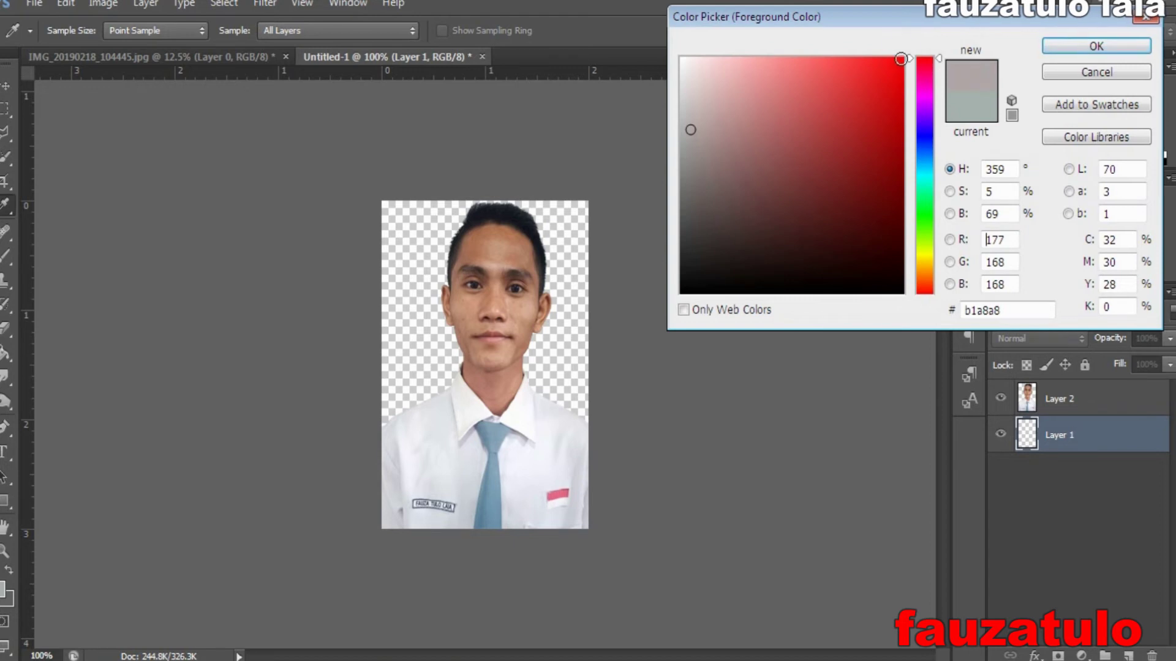
{"action": "left_click", "coordinate": [900, 60]}
{"action": "left_click", "coordinate": [1098, 46]}
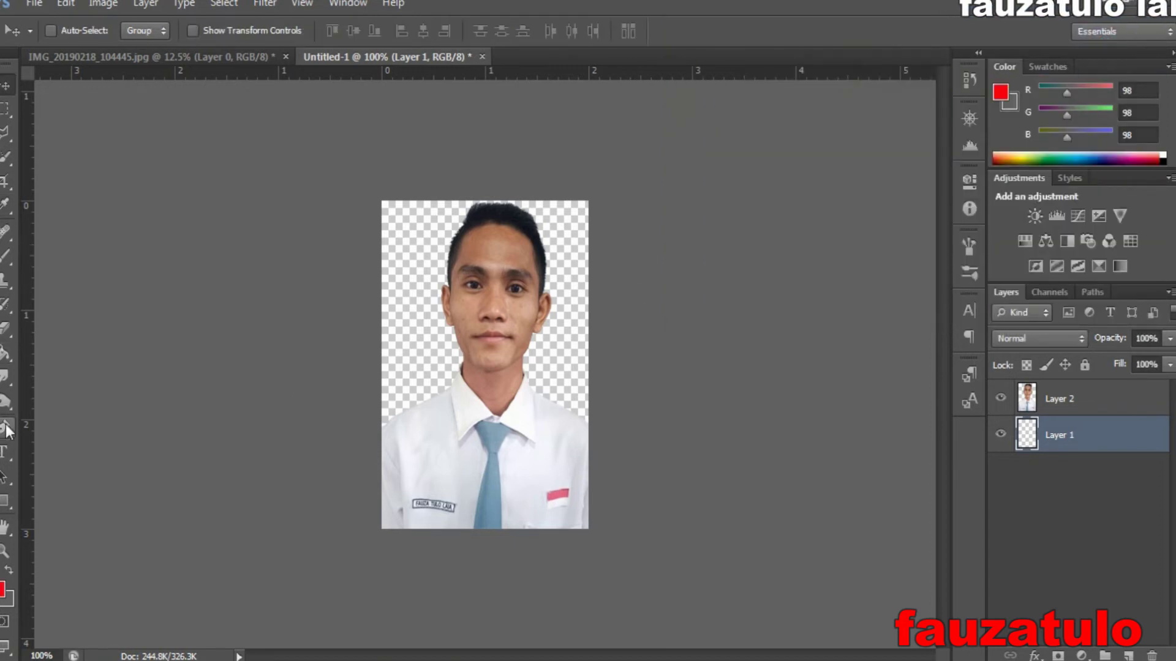
- Fill the transparent Layer 1 with red using the Paint Bucket
{"action": "left_click", "coordinate": [6, 354]}
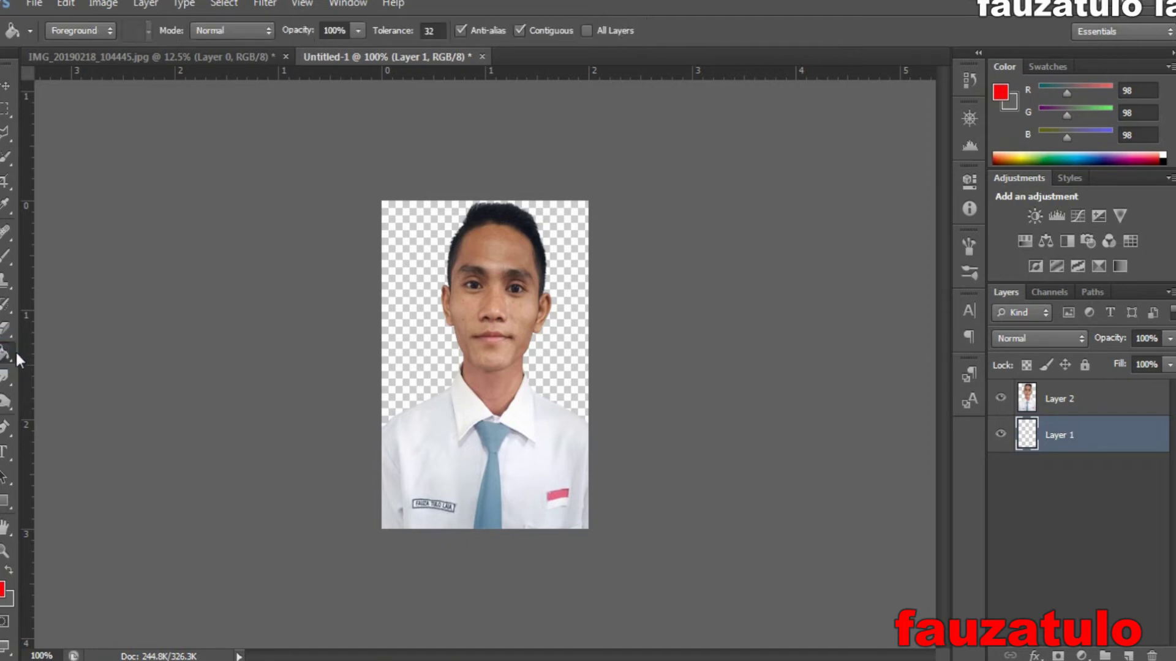
{"action": "left_click", "coordinate": [412, 342]}
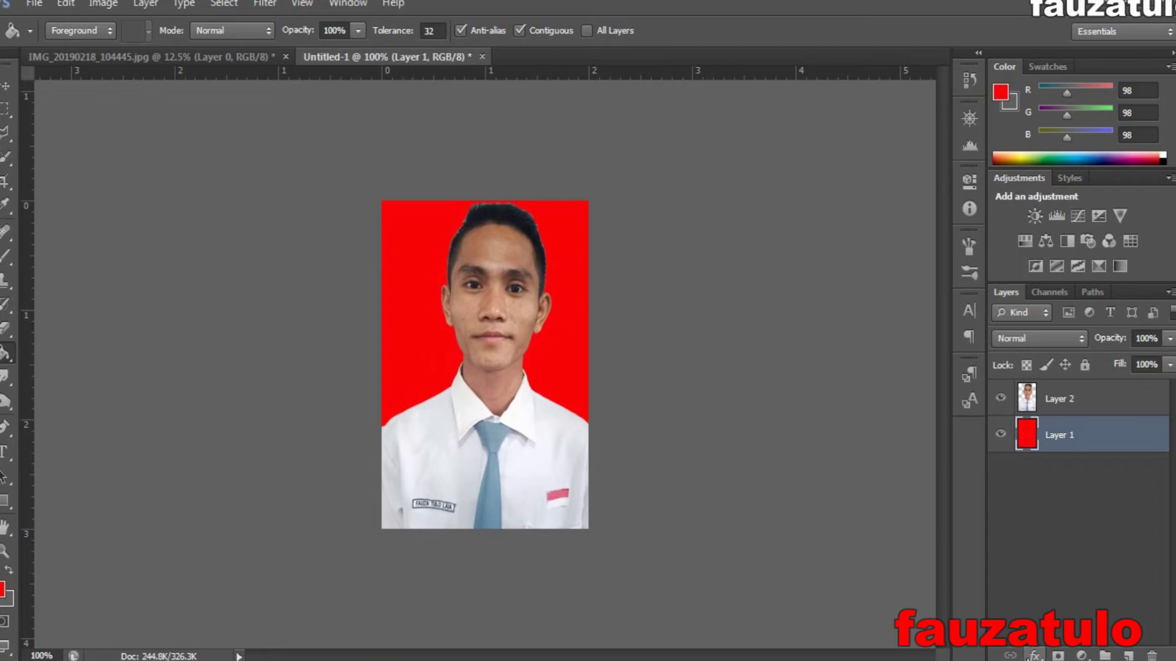
{"action": "left_click", "coordinate": [1035, 655]}
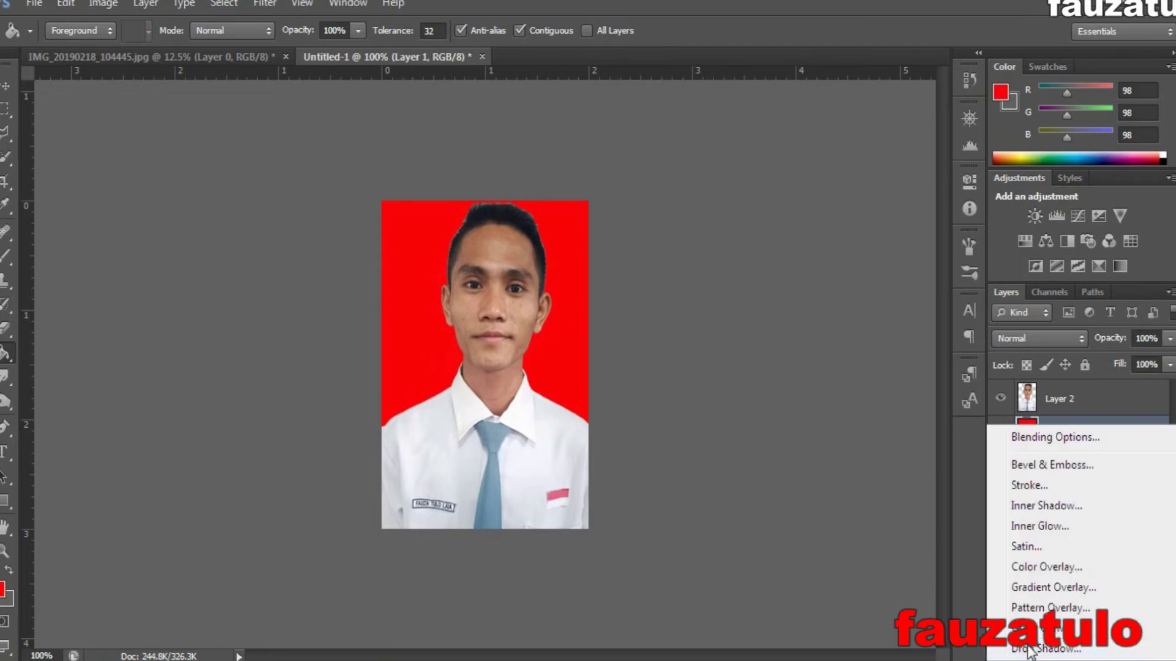
- Give portrait Layer 2 a Drop Shadow at about 57% opacity, then merge it down with Ctrl+E
{"action": "left_click", "coordinate": [1030, 649]}
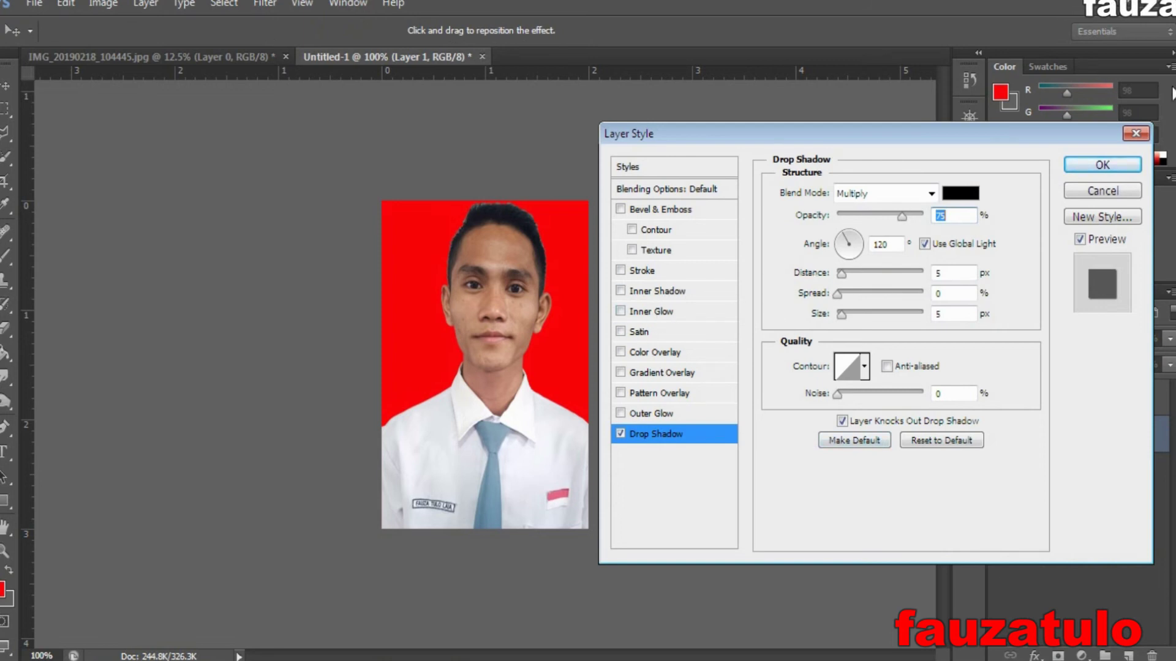
{"action": "left_click", "coordinate": [1136, 134]}
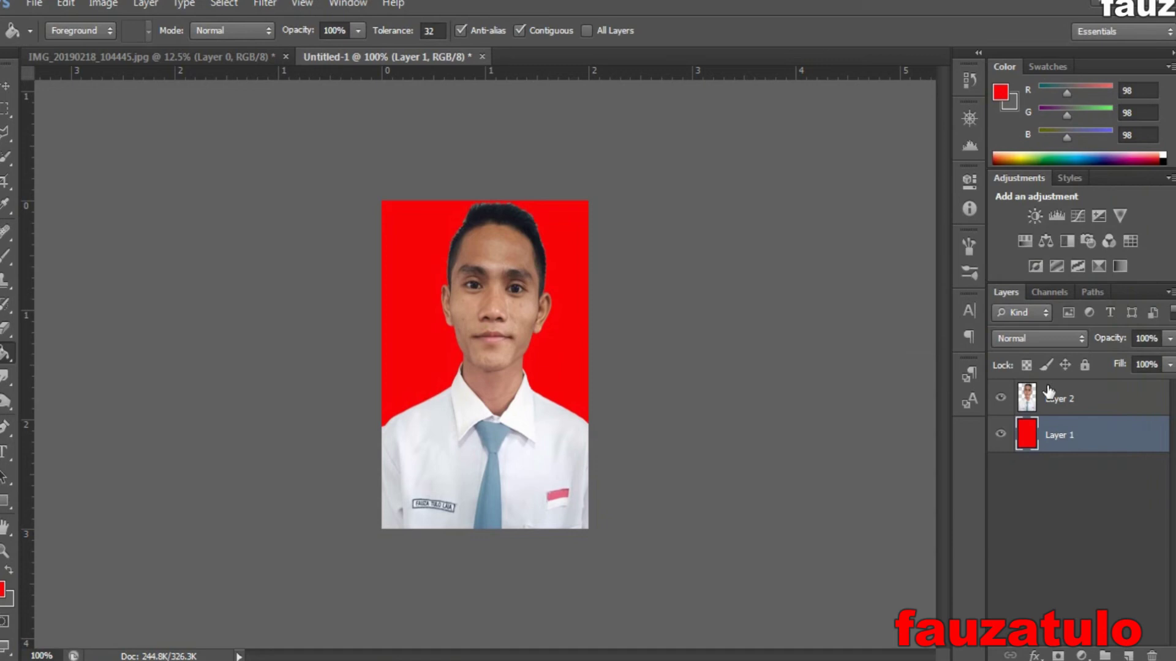
{"action": "double_click", "coordinate": [1049, 395]}
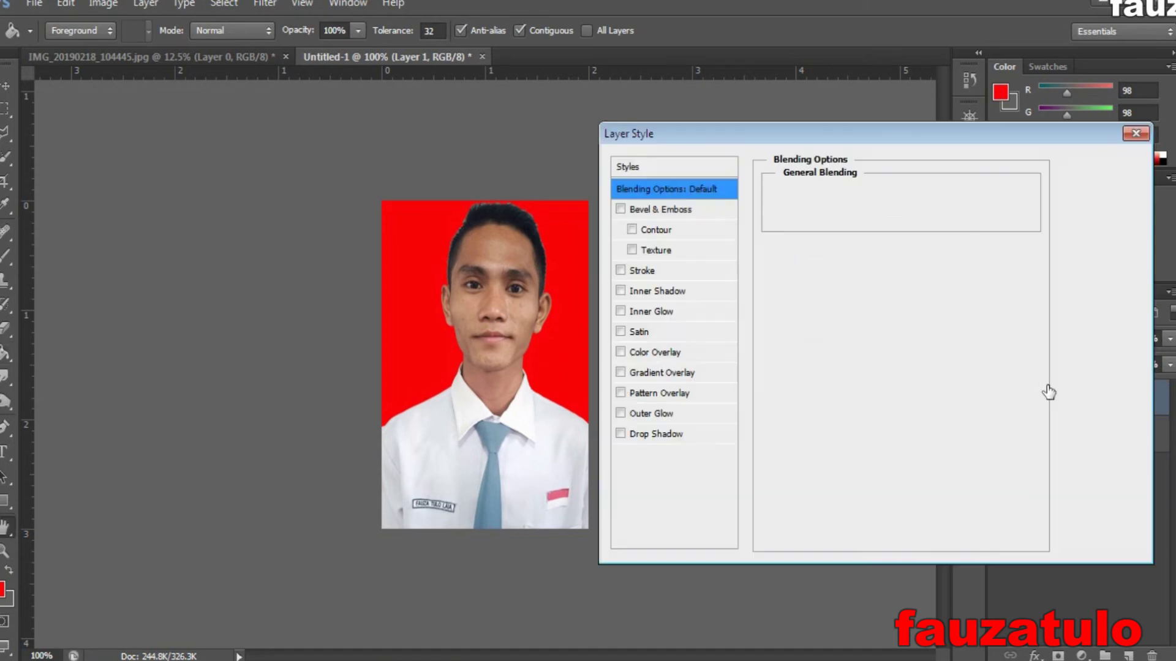
{"action": "left_click", "coordinate": [1136, 135]}
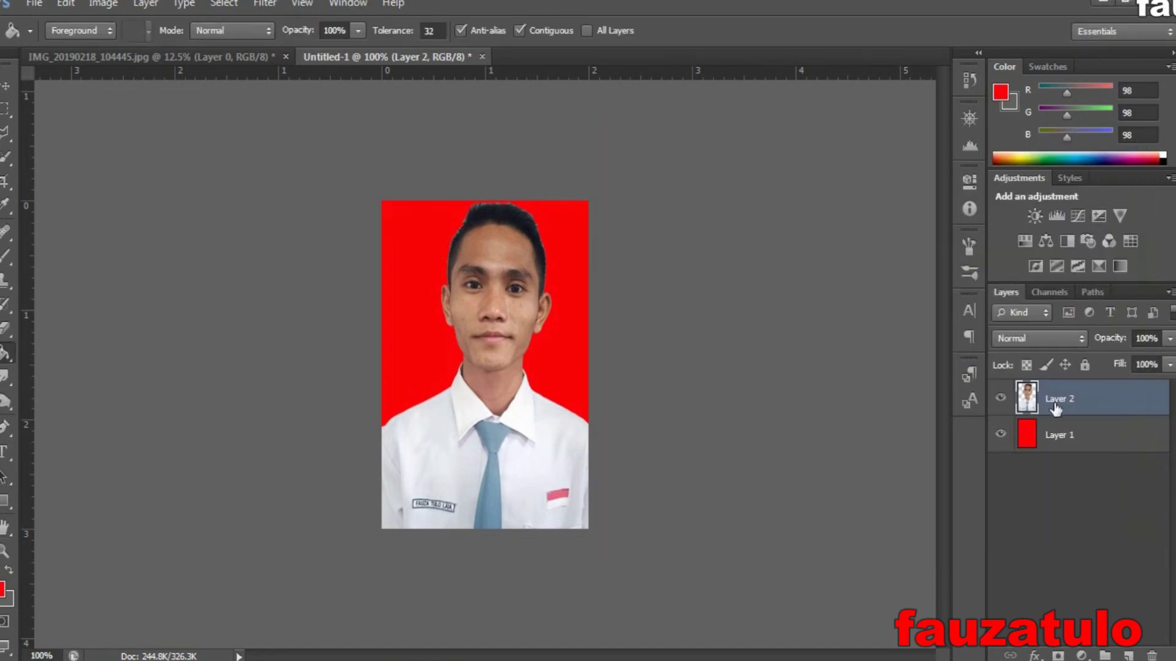
{"action": "left_click", "coordinate": [1033, 654]}
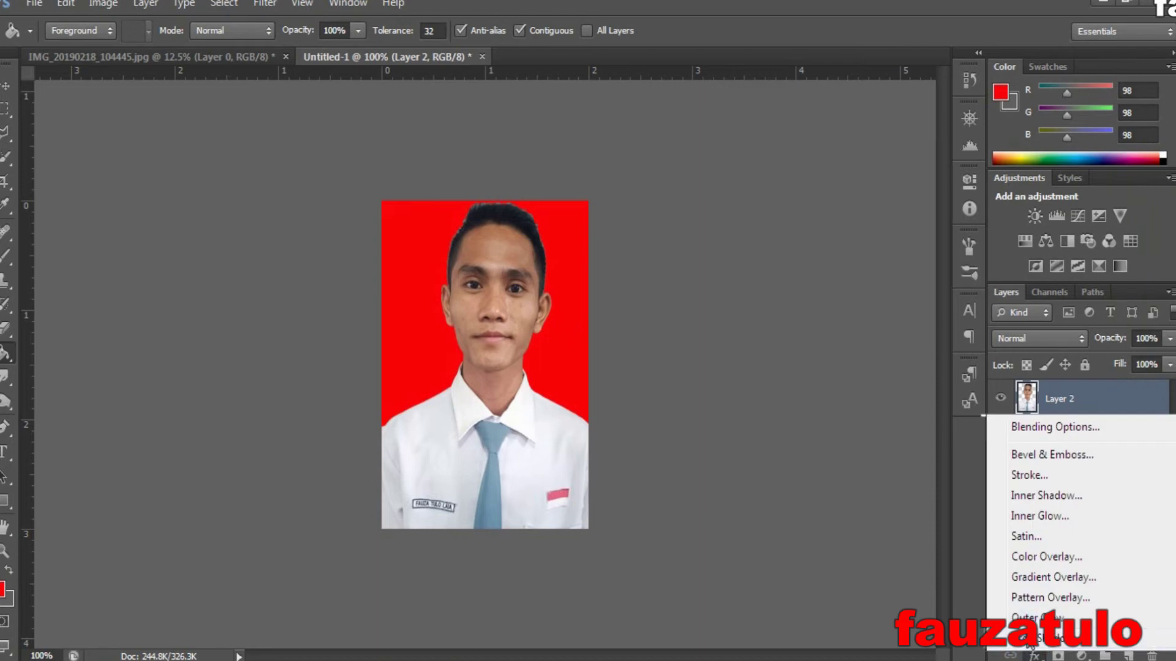
{"action": "left_click", "coordinate": [1041, 649]}
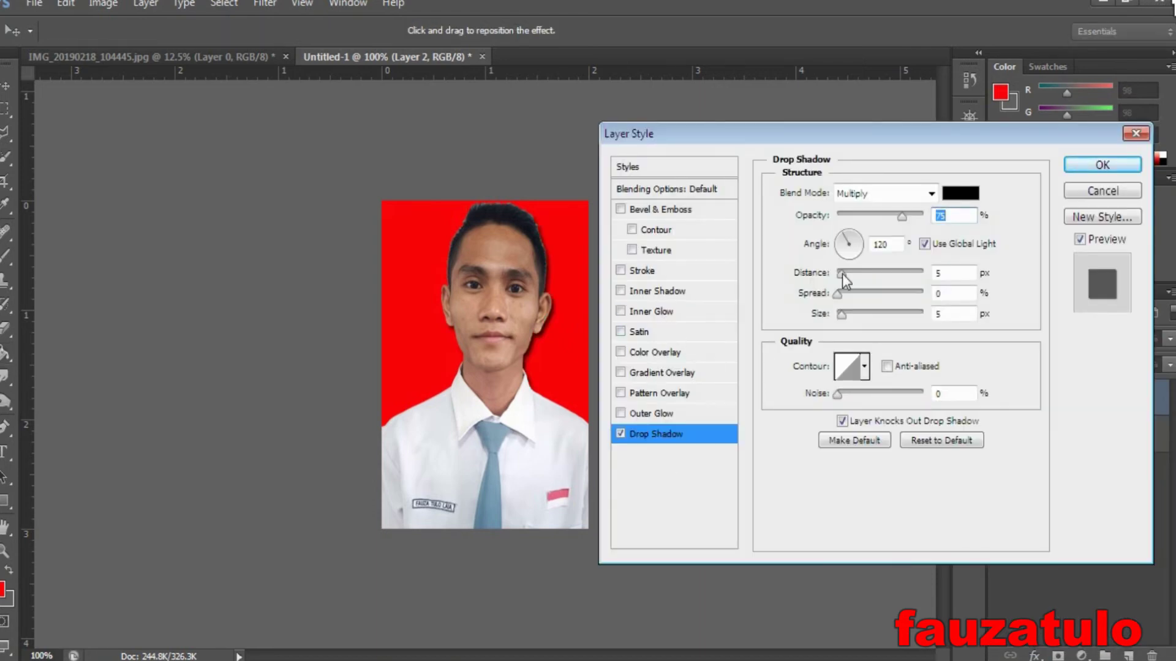
{"action": "left_click_drag", "start_coordinate": [899, 218], "coordinate": [890, 217]}
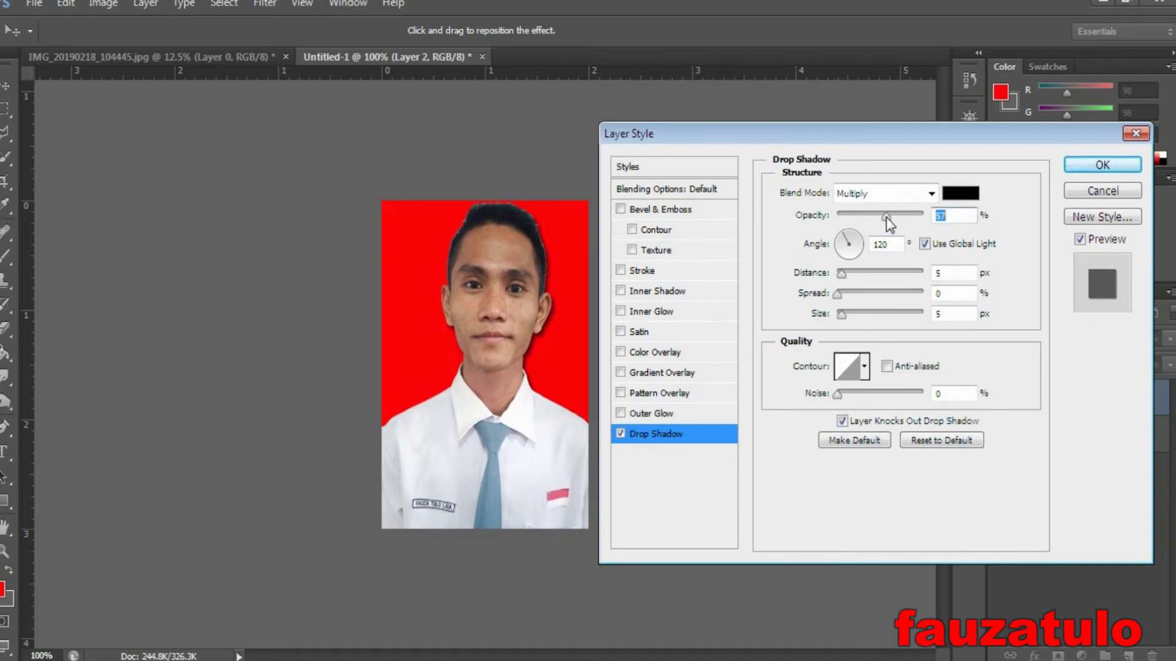
{"action": "left_click", "coordinate": [1102, 167]}
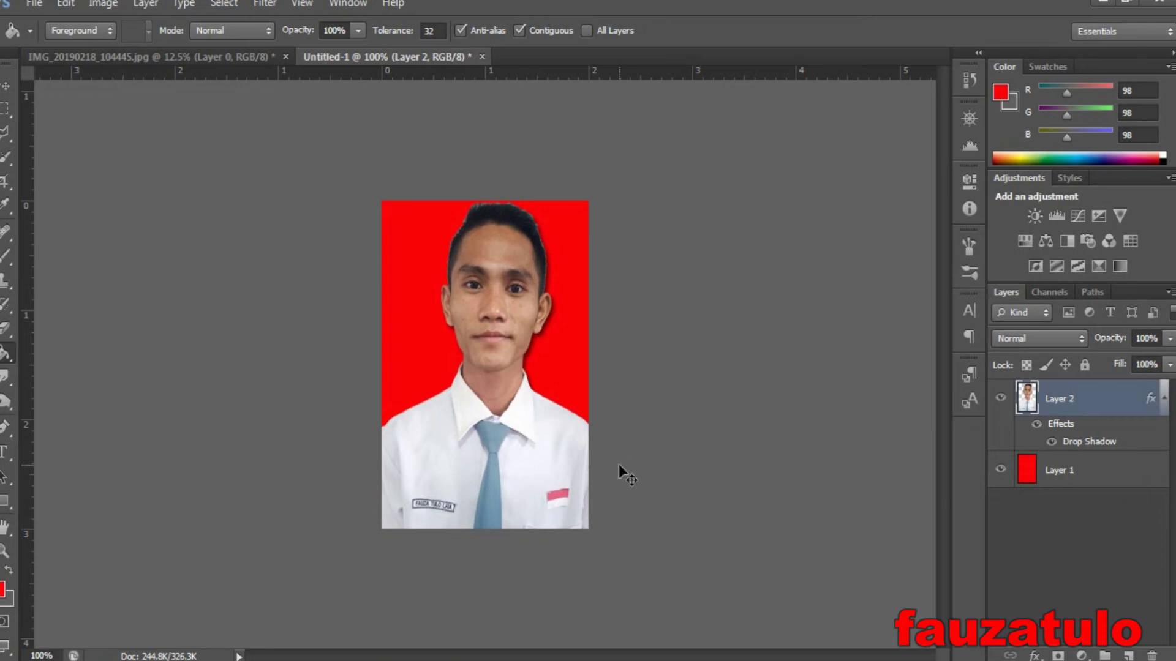
{"action": "key", "text": "ctrl+e"}
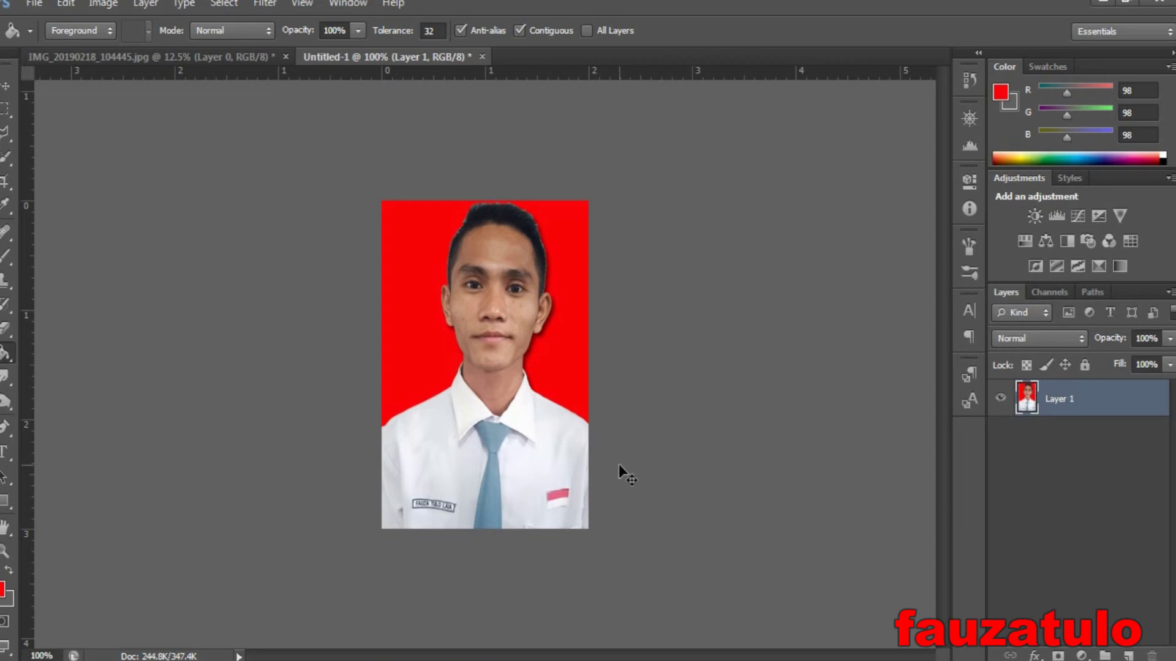
- Undo the layer merge and zoom in to 200%
{"action": "key", "text": "ctrl+z"}
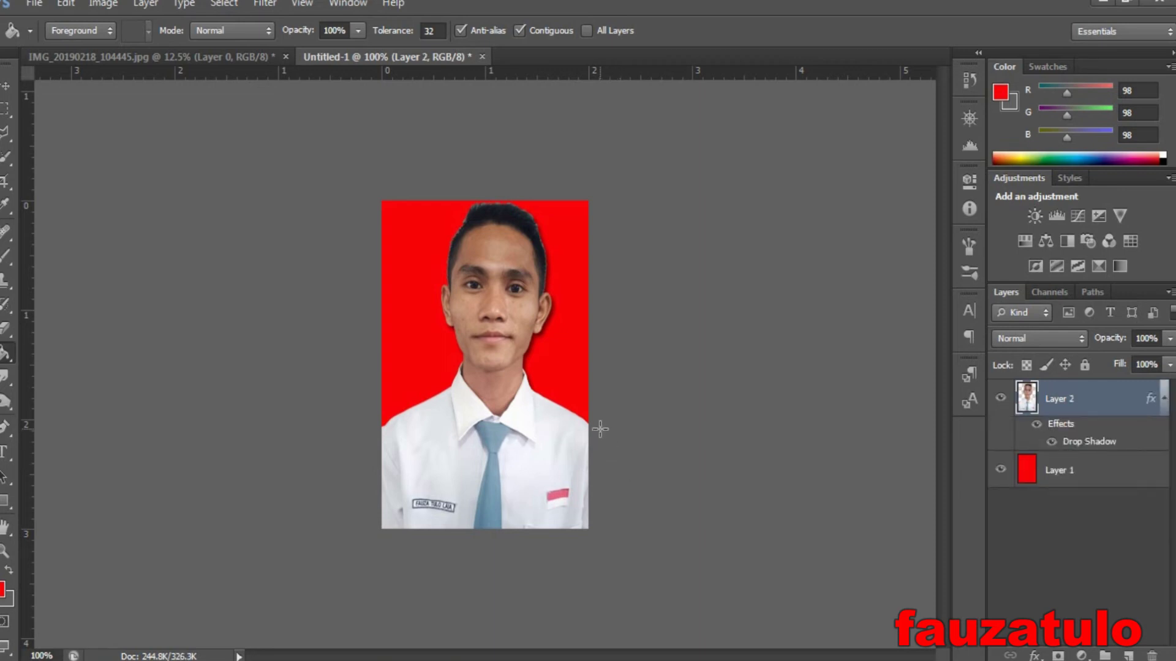
{"action": "key", "text": "ctrl+plus"}
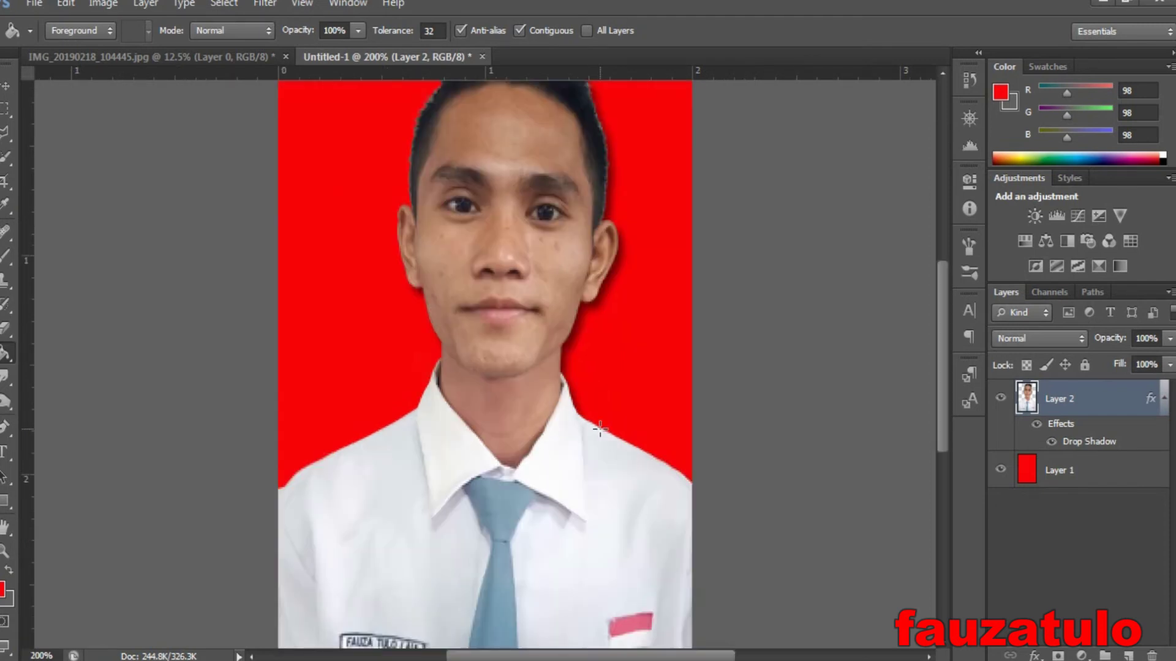
{"action": "scroll", "coordinate": [943, 394], "scroll_direction": "up", "scroll_amount": 3}
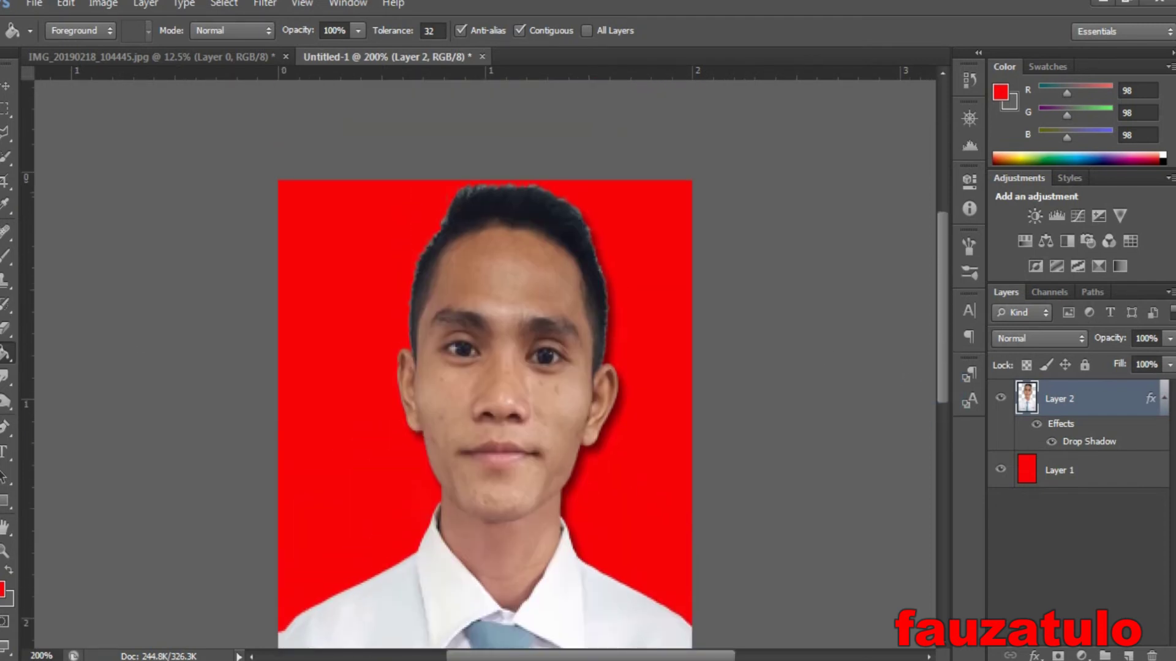
- Give the Eraser a soft round brush at 0% hardness and undo a test stroke on the hair
{"action": "left_click", "coordinate": [10, 336]}
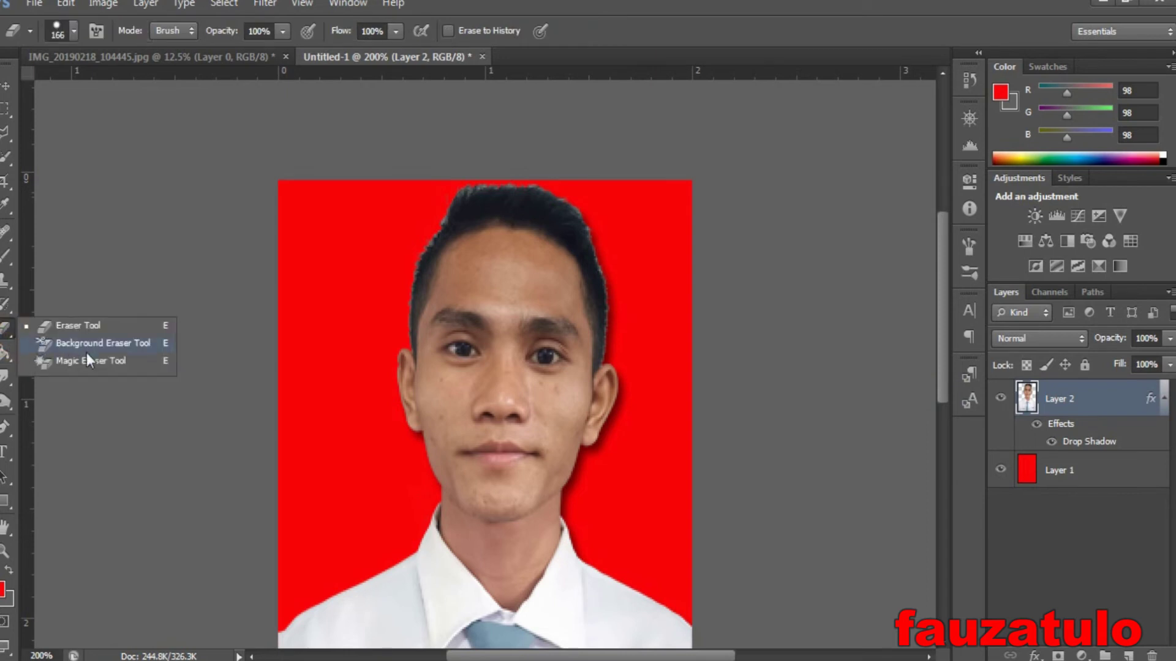
{"action": "left_click", "coordinate": [83, 328]}
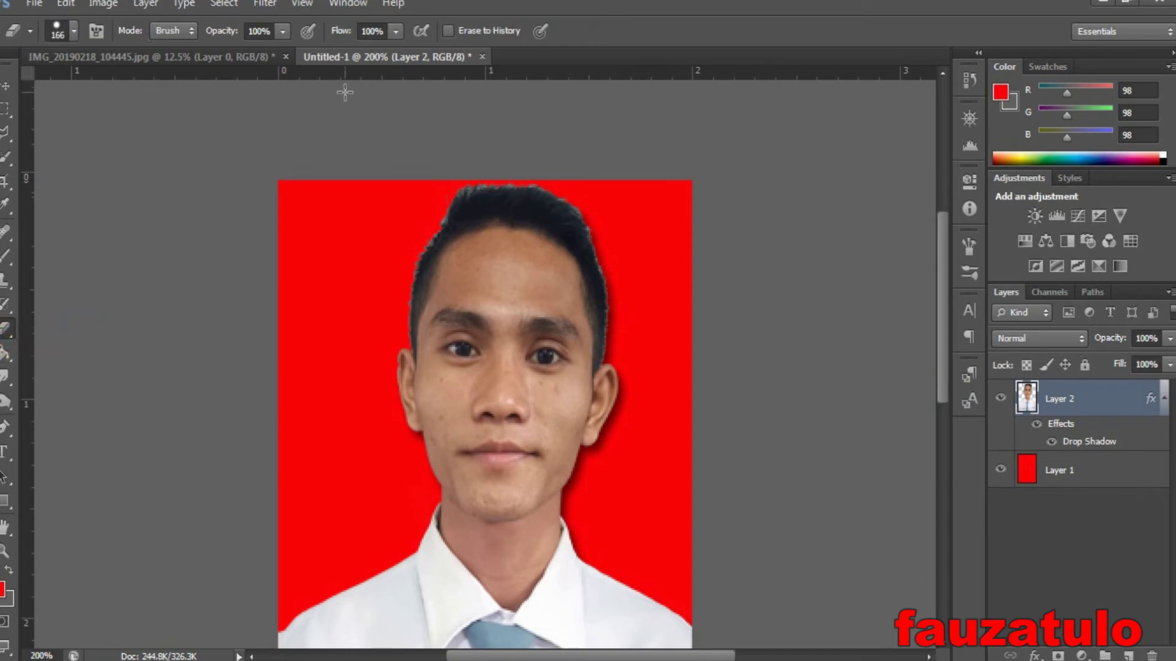
{"action": "left_click", "coordinate": [73, 32]}
{"action": "left_click", "coordinate": [21, 174]}
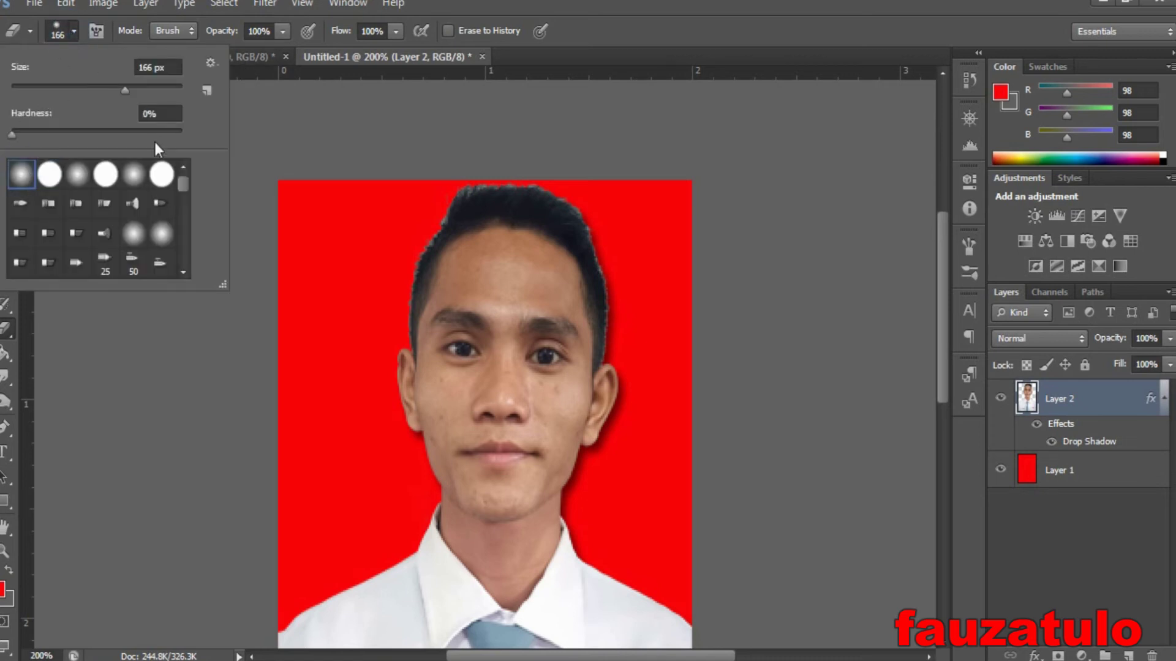
{"action": "left_click", "coordinate": [454, 190]}
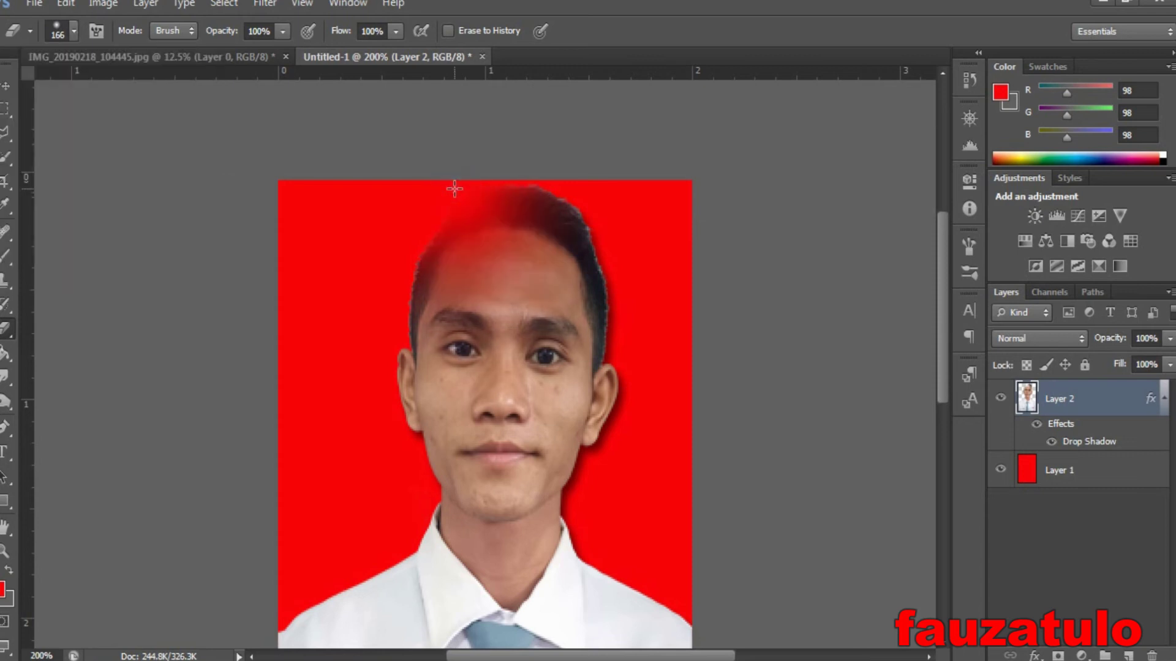
{"action": "key", "text": "ctrl+z"}
- Set the eraser to 46% opacity and 44% flow, then fade the top edge of the hair
{"action": "left_click", "coordinate": [285, 32]}
{"action": "left_click", "coordinate": [234, 52]}
{"action": "left_click", "coordinate": [398, 33]}
{"action": "left_click", "coordinate": [347, 52]}
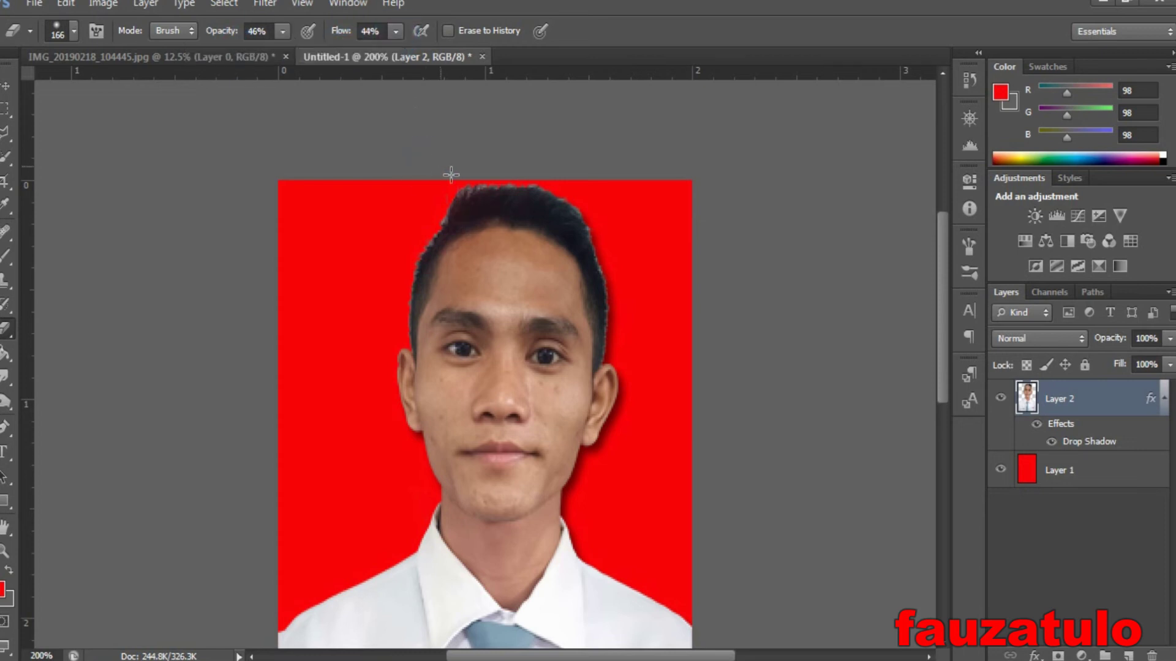
{"action": "left_click", "coordinate": [475, 155]}
{"action": "left_click", "coordinate": [477, 140]}
{"action": "left_click", "coordinate": [483, 127]}
- Shrink the eraser to 90 px and soften the hair edge along the right side of the head
{"action": "left_click", "coordinate": [74, 32]}
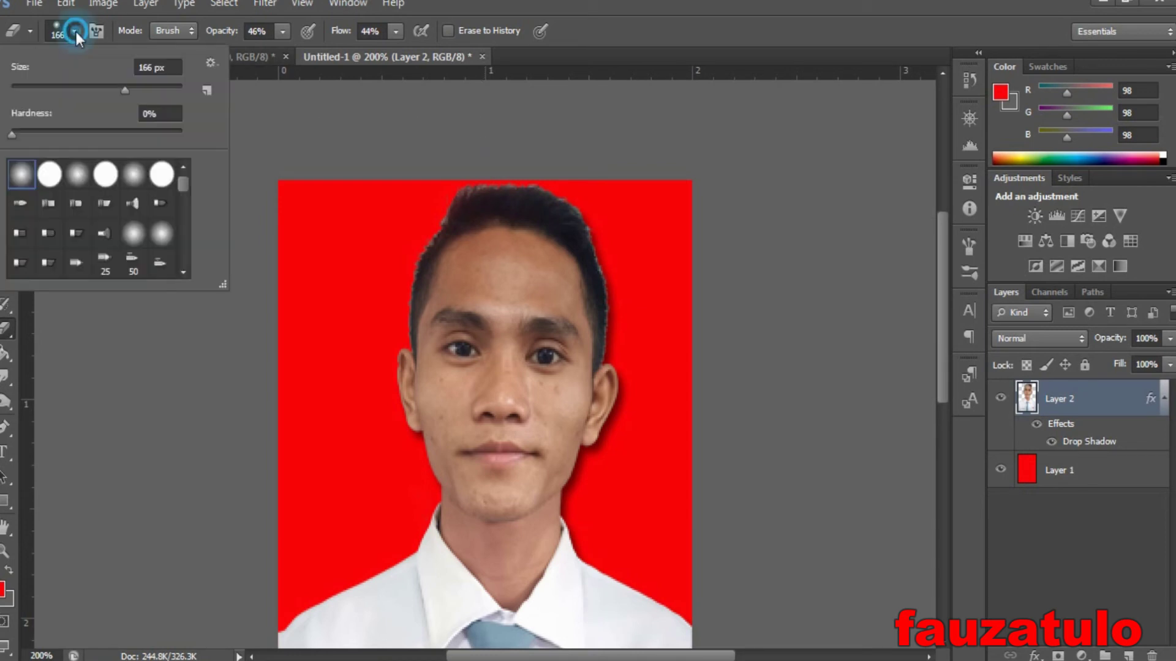
{"action": "left_click", "coordinate": [86, 87]}
{"action": "left_click", "coordinate": [453, 153]}
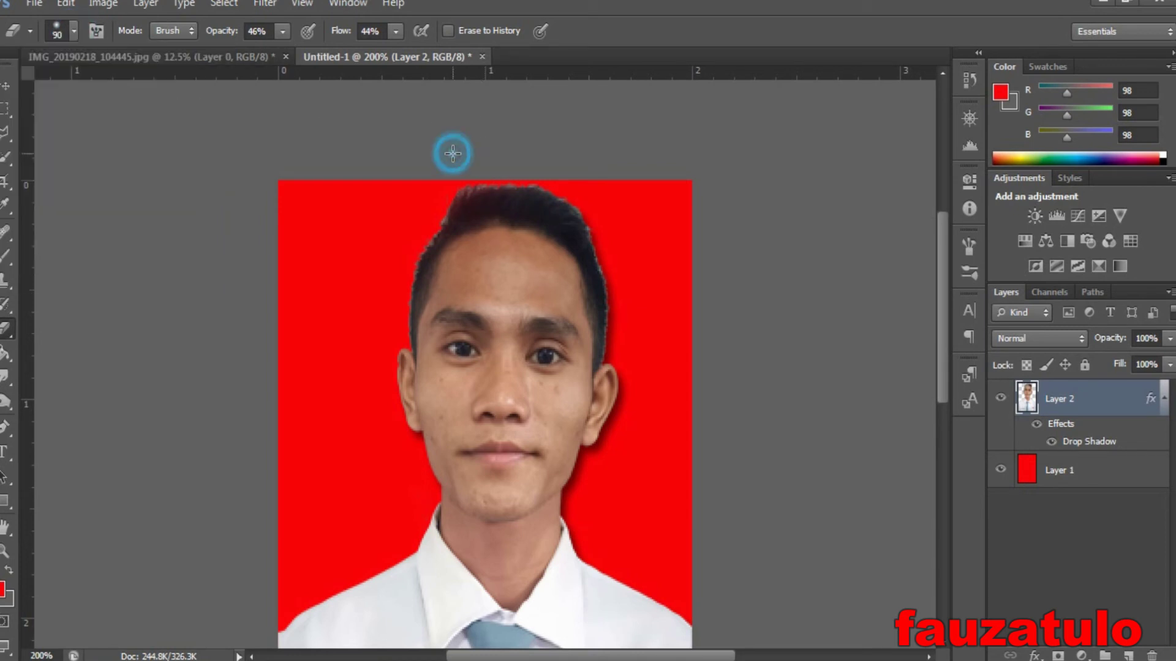
{"action": "left_click", "coordinate": [608, 187]}
{"action": "left_click", "coordinate": [614, 208]}
{"action": "left_click", "coordinate": [639, 249]}
{"action": "left_click", "coordinate": [636, 443]}
{"action": "left_click", "coordinate": [667, 379]}
{"action": "left_click", "coordinate": [665, 340]}
{"action": "left_click", "coordinate": [664, 300]}
{"action": "left_click", "coordinate": [659, 263]}
{"action": "left_click", "coordinate": [642, 243]}
- Fade the hair along the top and left side, then zoom back to 100%
{"action": "left_click", "coordinate": [363, 220]}
{"action": "left_click", "coordinate": [388, 188]}
{"action": "left_click", "coordinate": [392, 202]}
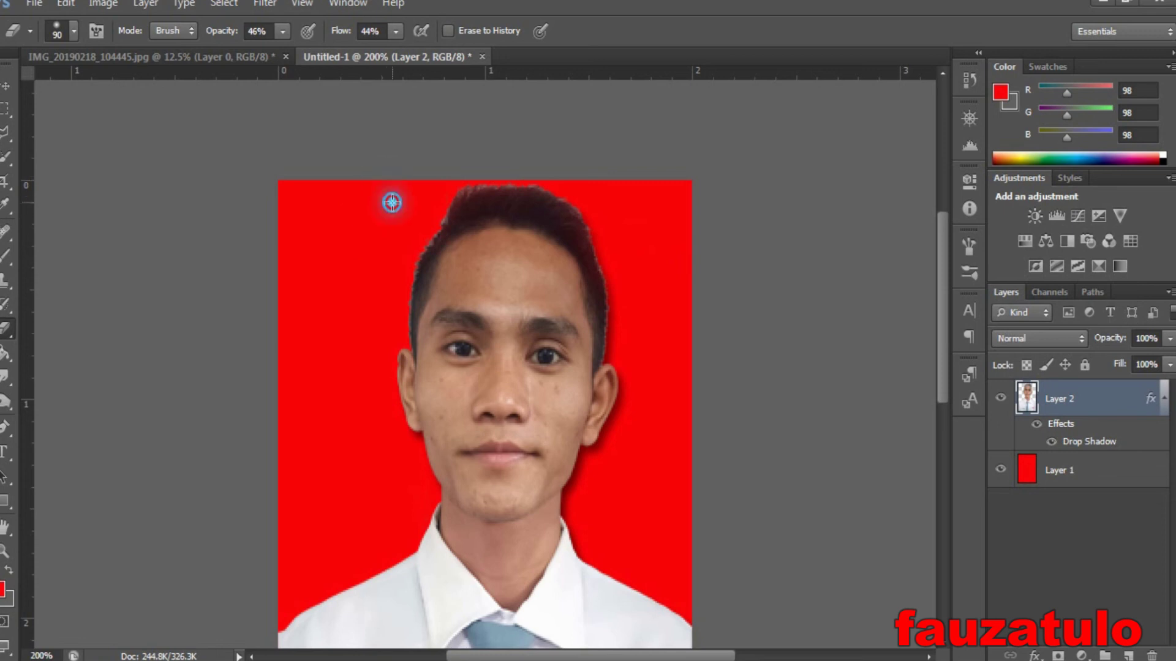
{"action": "left_click", "coordinate": [356, 264]}
{"action": "left_click", "coordinate": [354, 283]}
{"action": "key", "text": "ctrl+minus"}
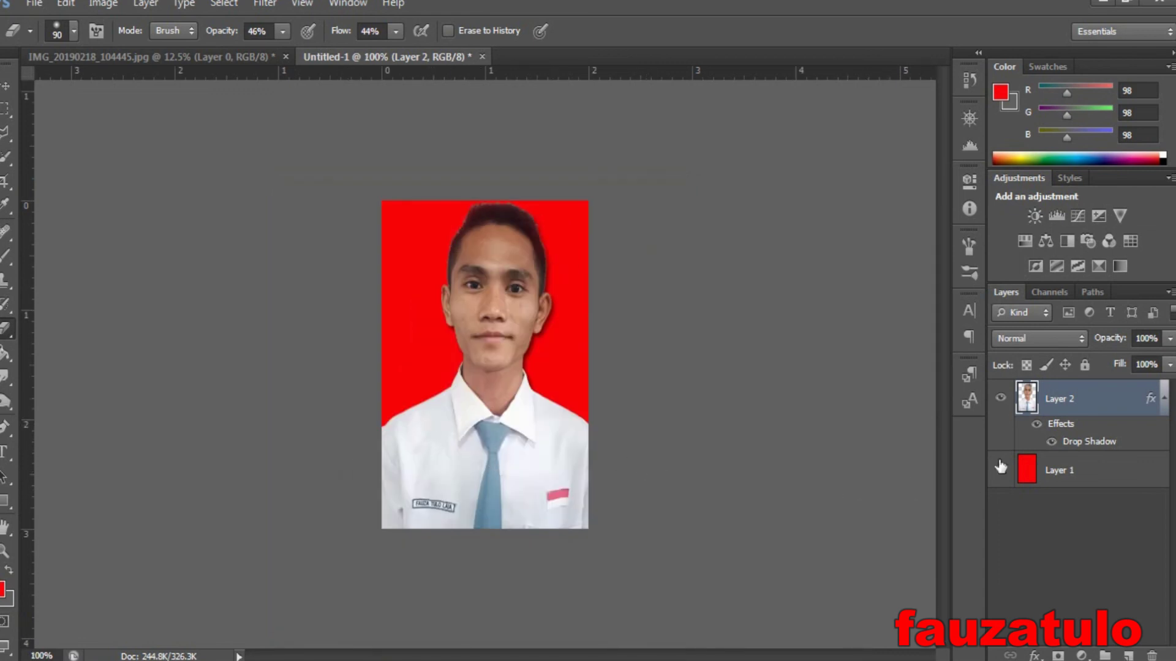
- Merge the shadow layer into the photo and brighten midtones with Curves (input 116 to output 147)
{"action": "key", "text": "ctrl+e"}
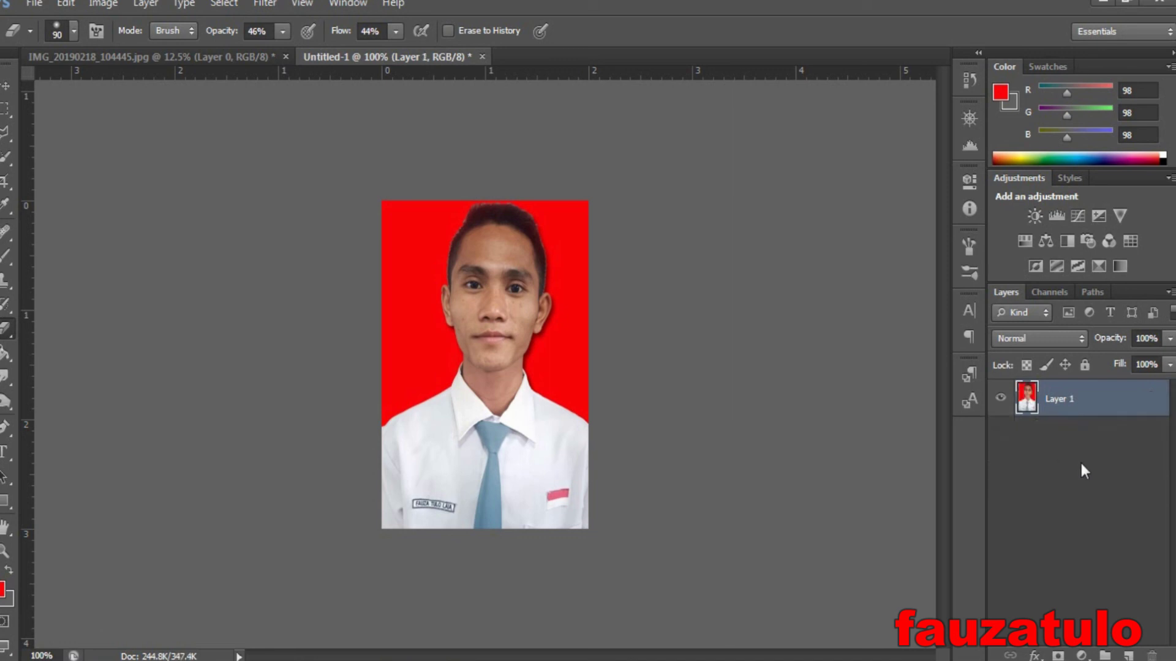
{"action": "left_click", "coordinate": [103, 4]}
{"action": "mouse_move", "coordinate": [252, 55]}
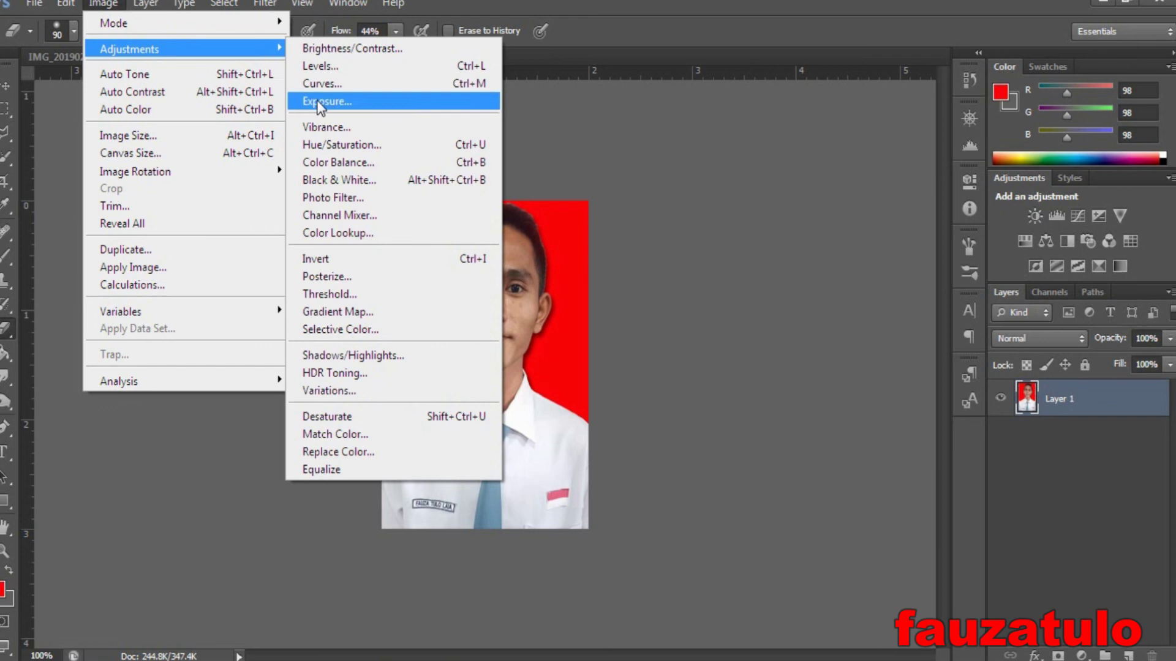
{"action": "left_click", "coordinate": [317, 82]}
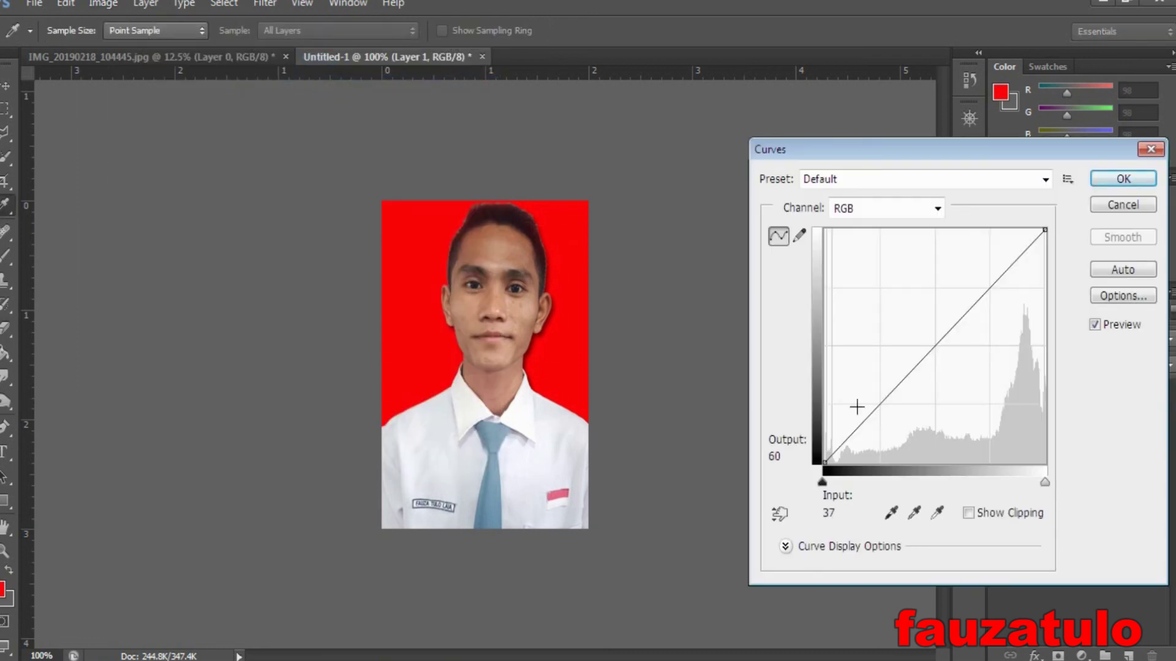
{"action": "left_click_drag", "start_coordinate": [922, 358], "coordinate": [924, 328]}
{"action": "left_click", "coordinate": [1115, 178]}
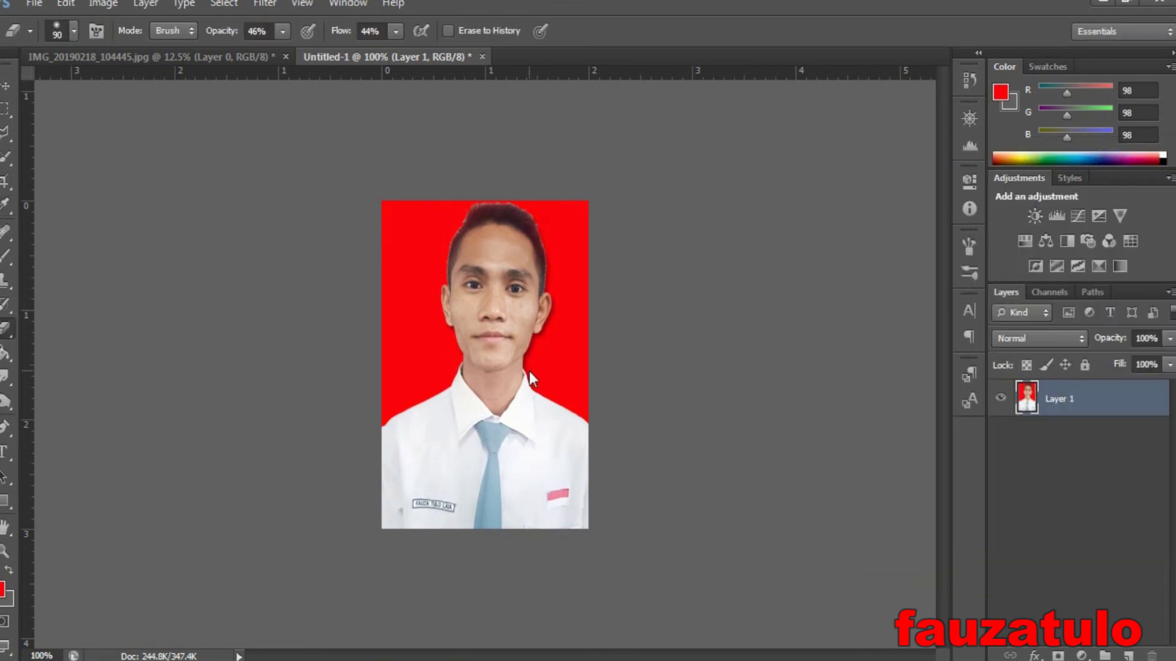
{"action": "key", "text": "ctrl+s"}
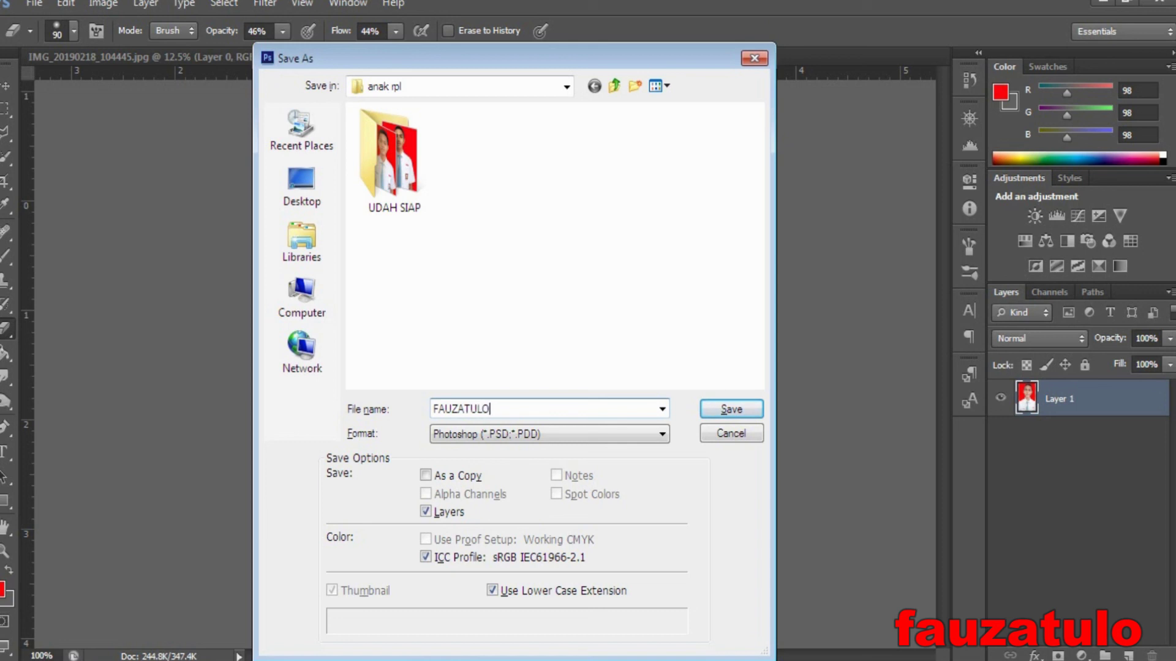
- Save the portrait in anak rpl as a JPEG named with the student's full name, Quality 12 Maximum
{"action": "left_click", "coordinate": [643, 433]}
{"action": "left_click", "coordinate": [526, 548]}
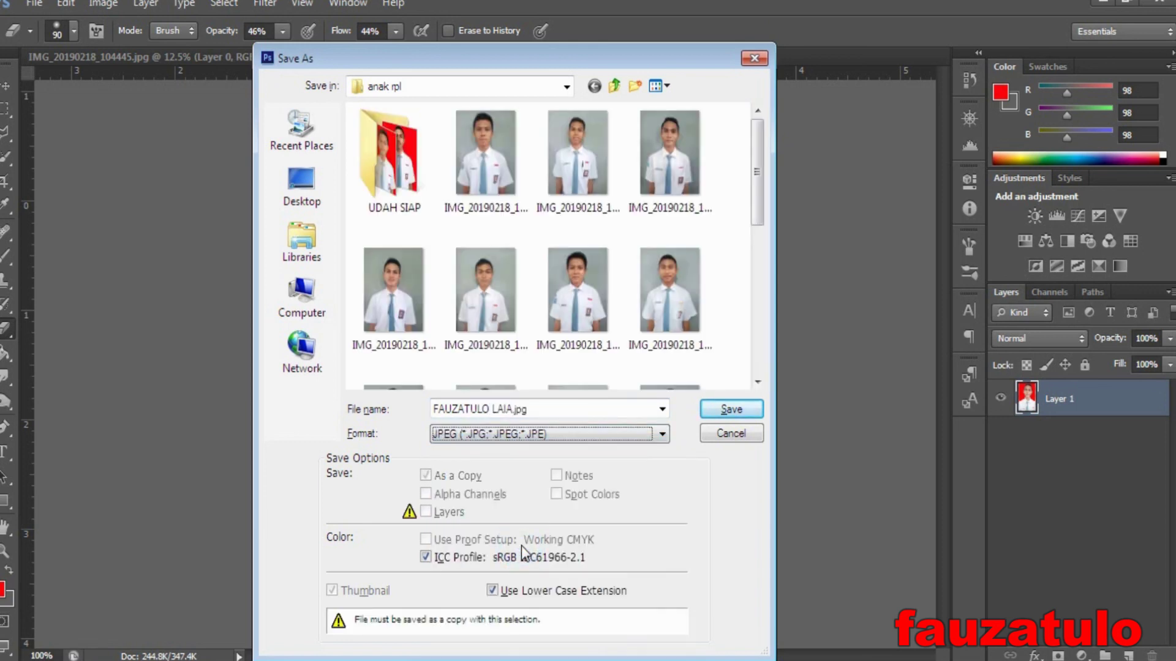
{"action": "left_click", "coordinate": [731, 408]}
{"action": "left_click", "coordinate": [678, 160]}
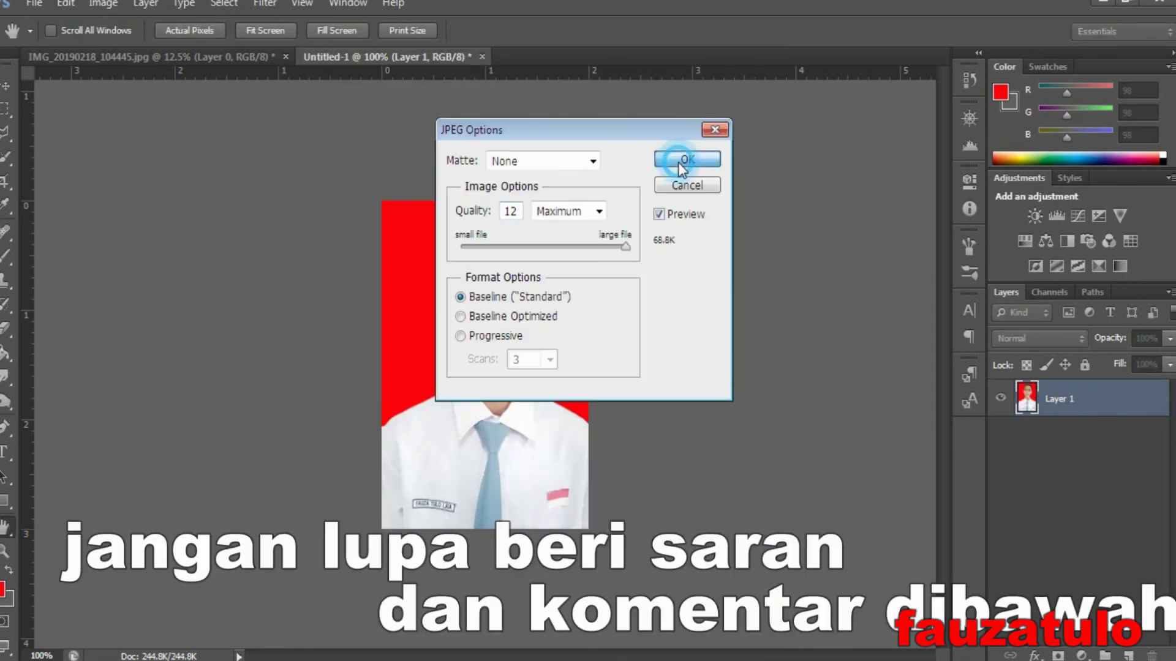